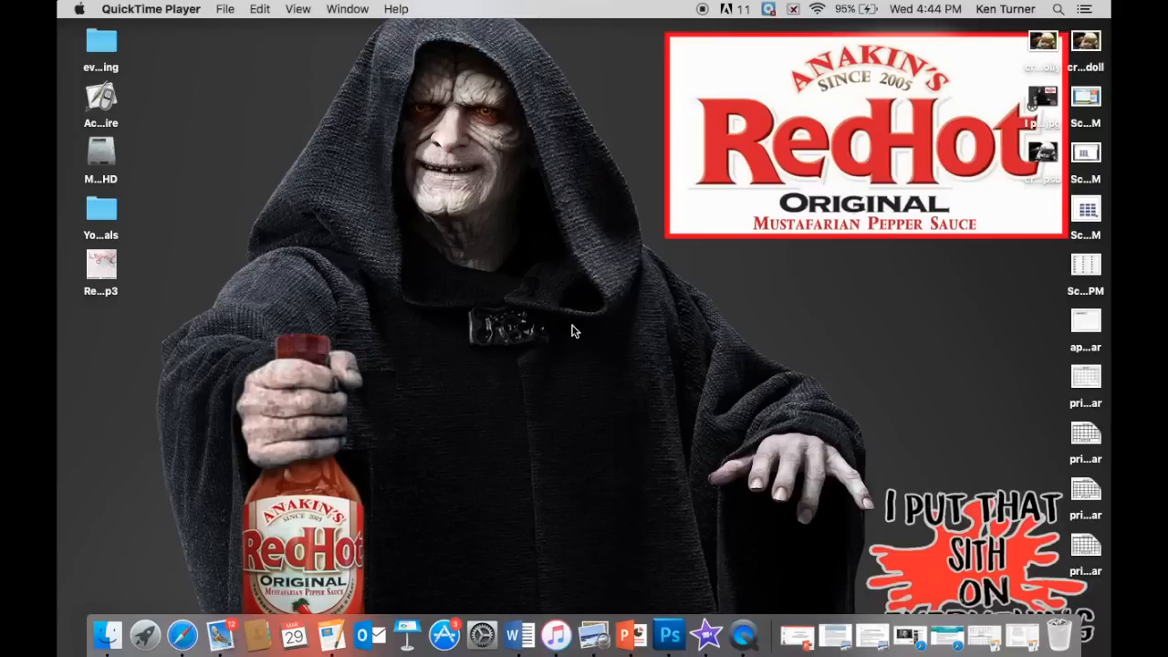
Switch to Photoshop, open the creepy dolly image from the Desktop, and enlarge its document window around the picture
click(669, 637)
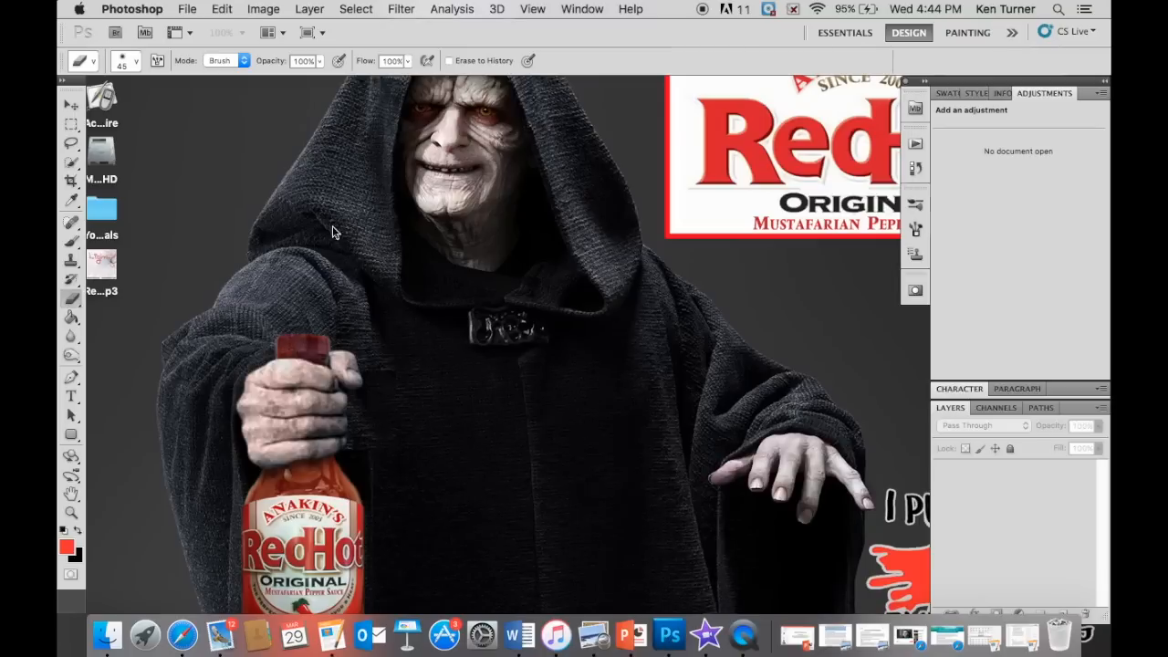
click(192, 9)
click(194, 46)
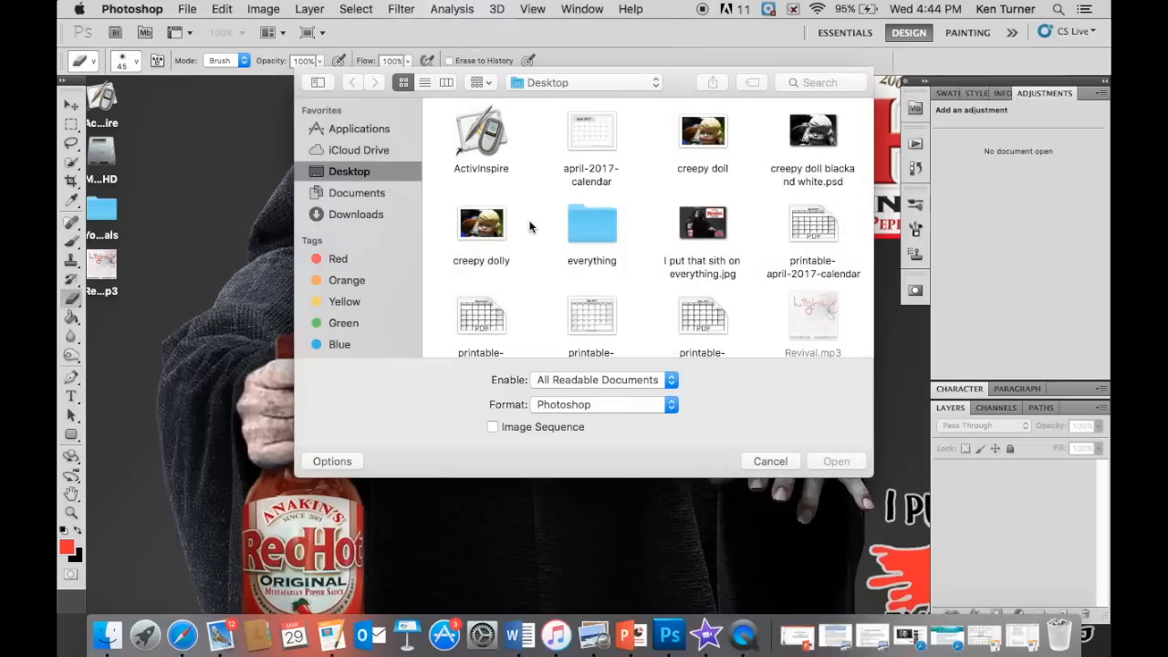
double_click(490, 231)
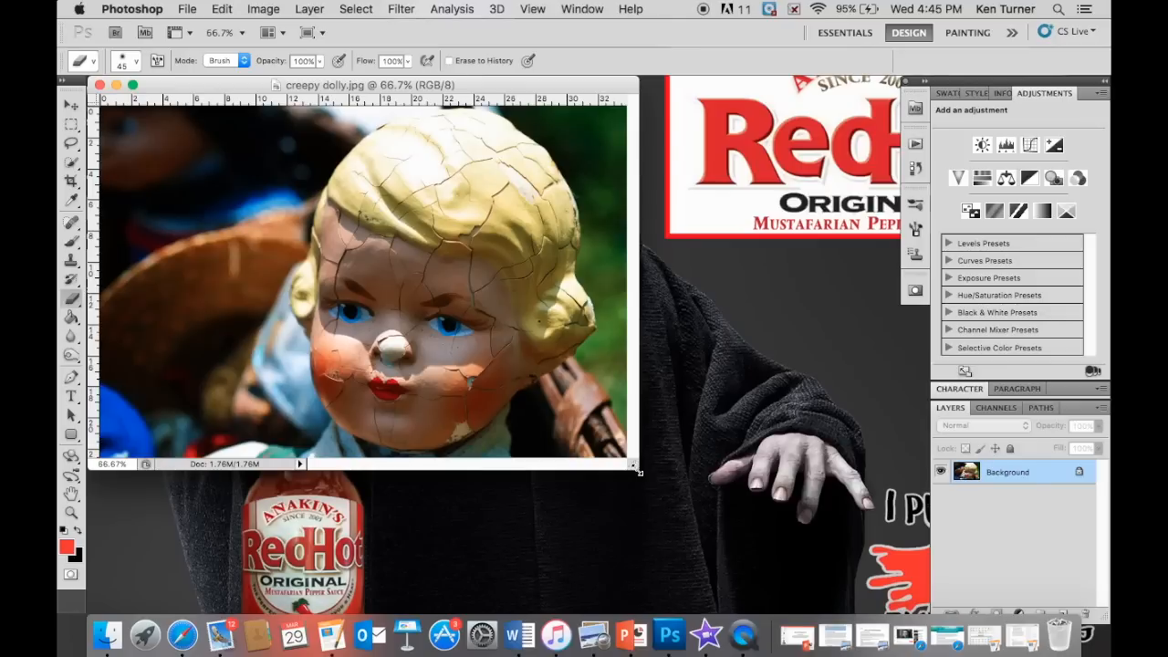
drag(639, 472, 894, 615)
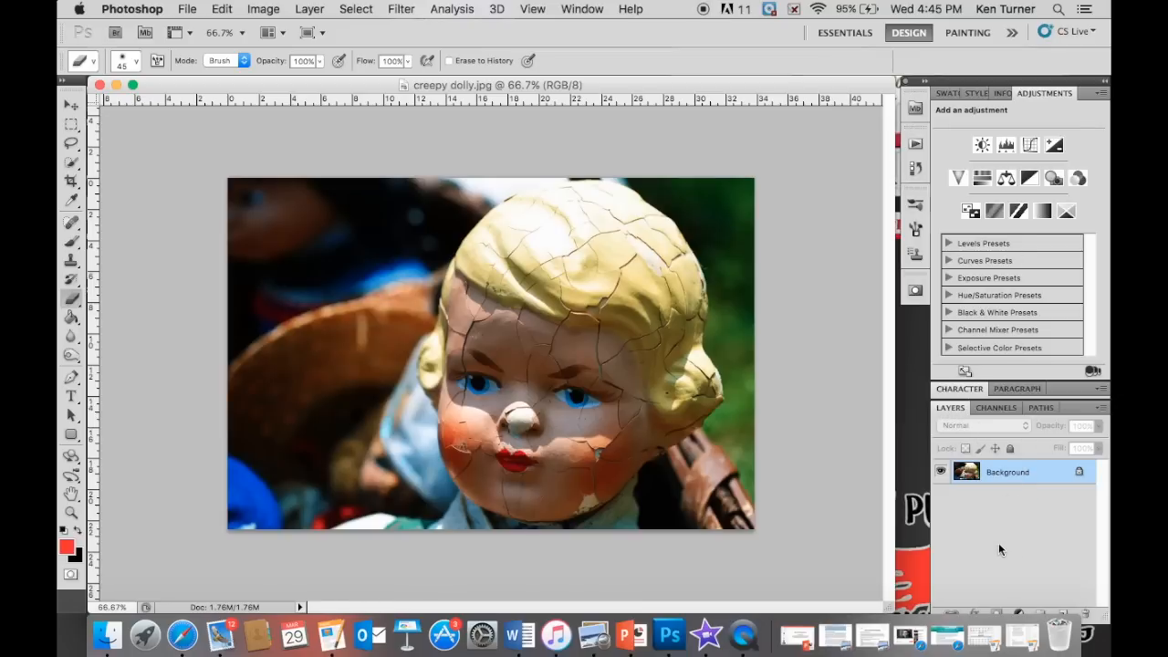
Unlock the Background layer by converting it to a regular layer named Dolly
double_click(1080, 475)
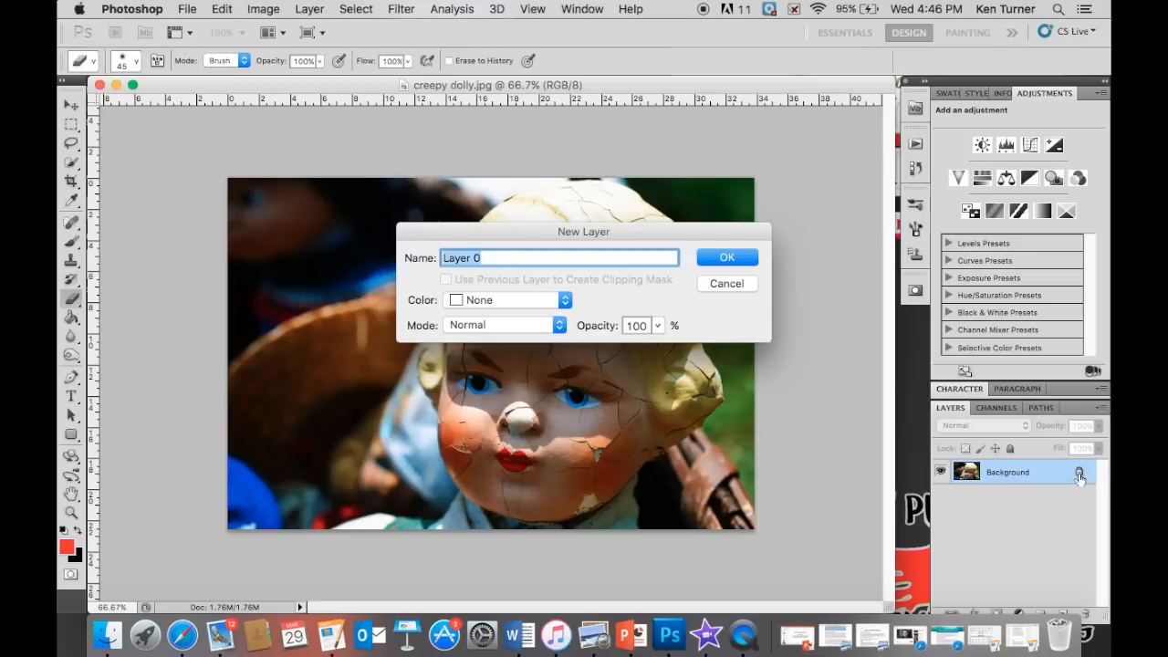
text(Dolly)
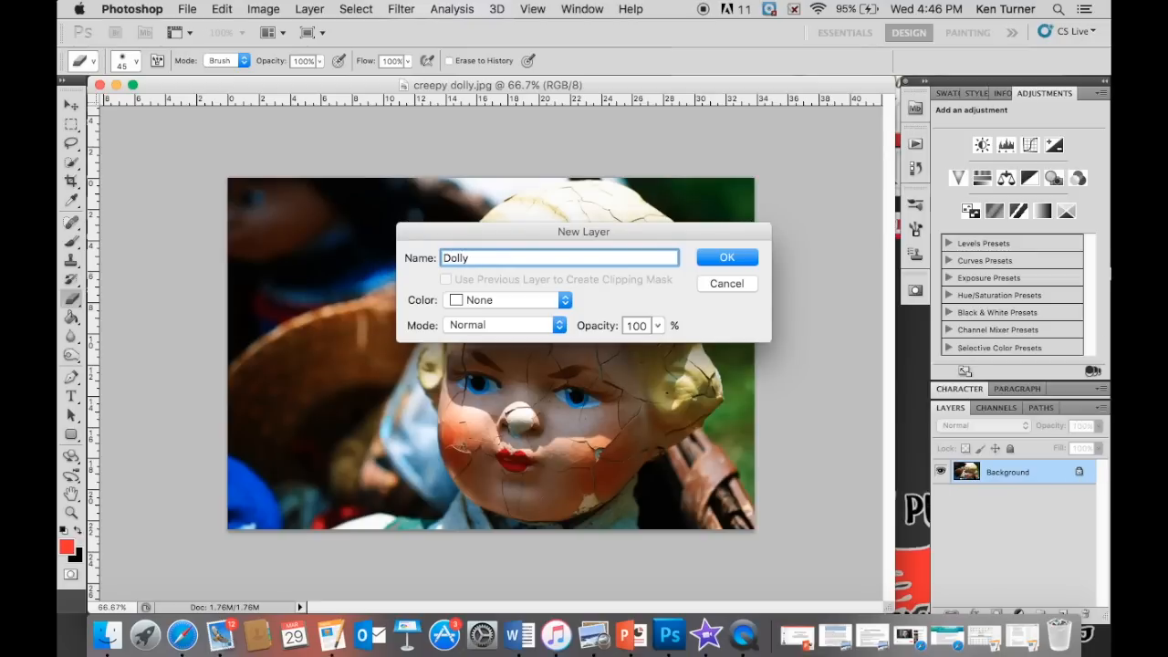
click(730, 256)
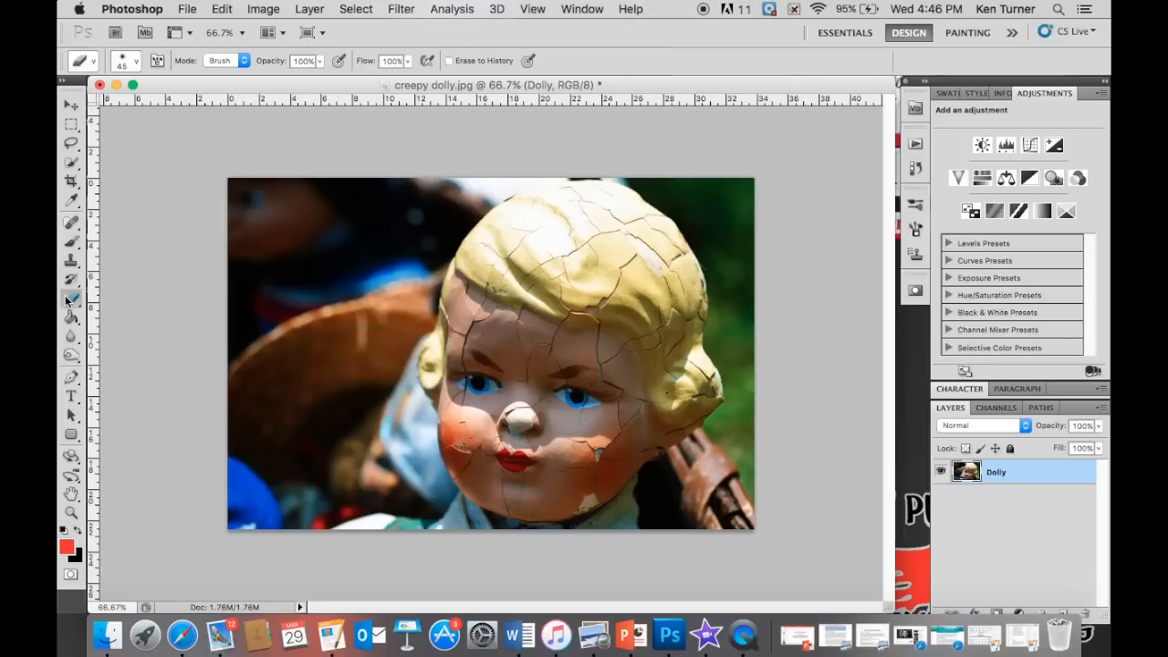
Erase a diagonal stroke across the doll's face with the Eraser and undo it
drag(407, 300, 790, 522)
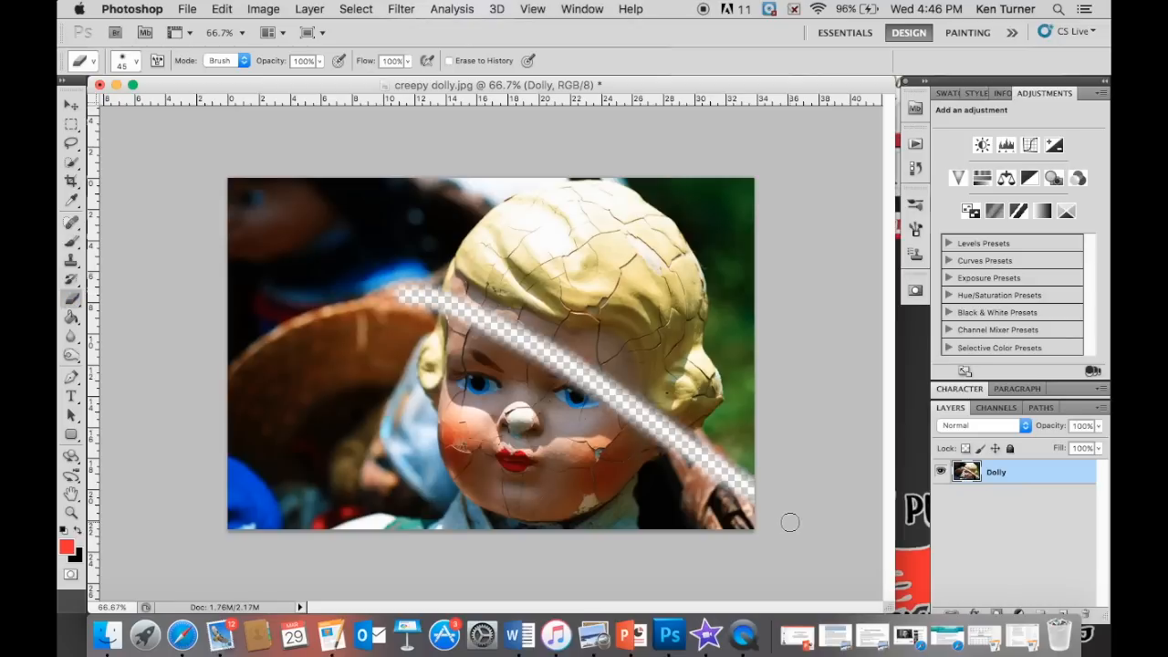
key(super+z)
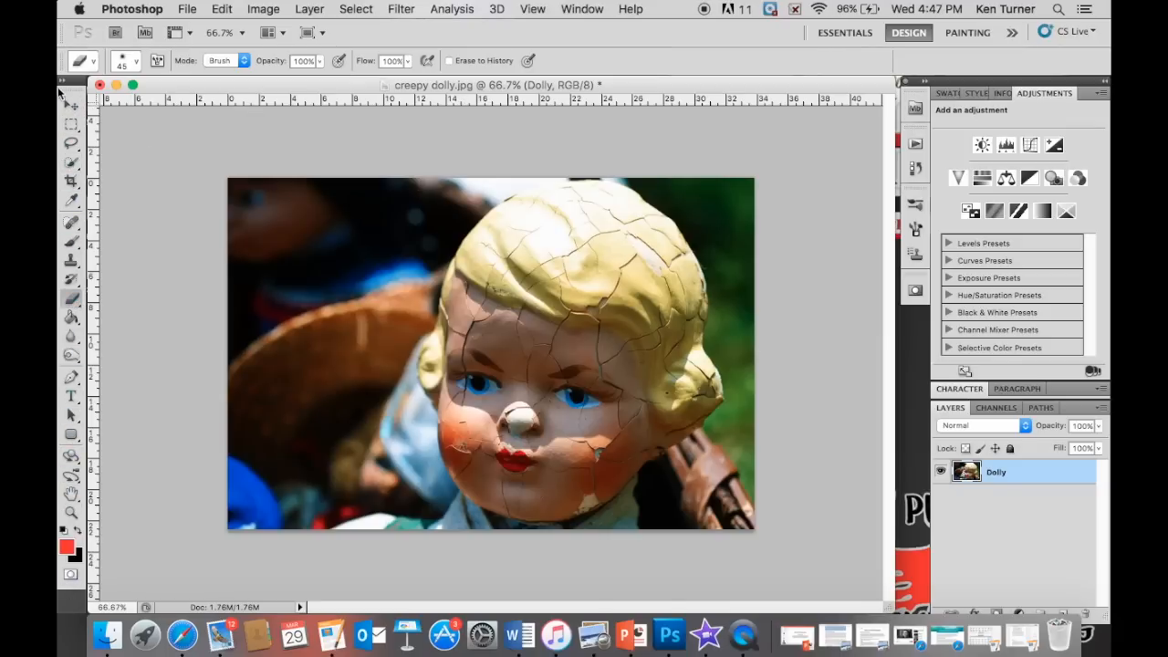
Hide the Tools panel and show it again
click(580, 8)
click(581, 9)
click(581, 9)
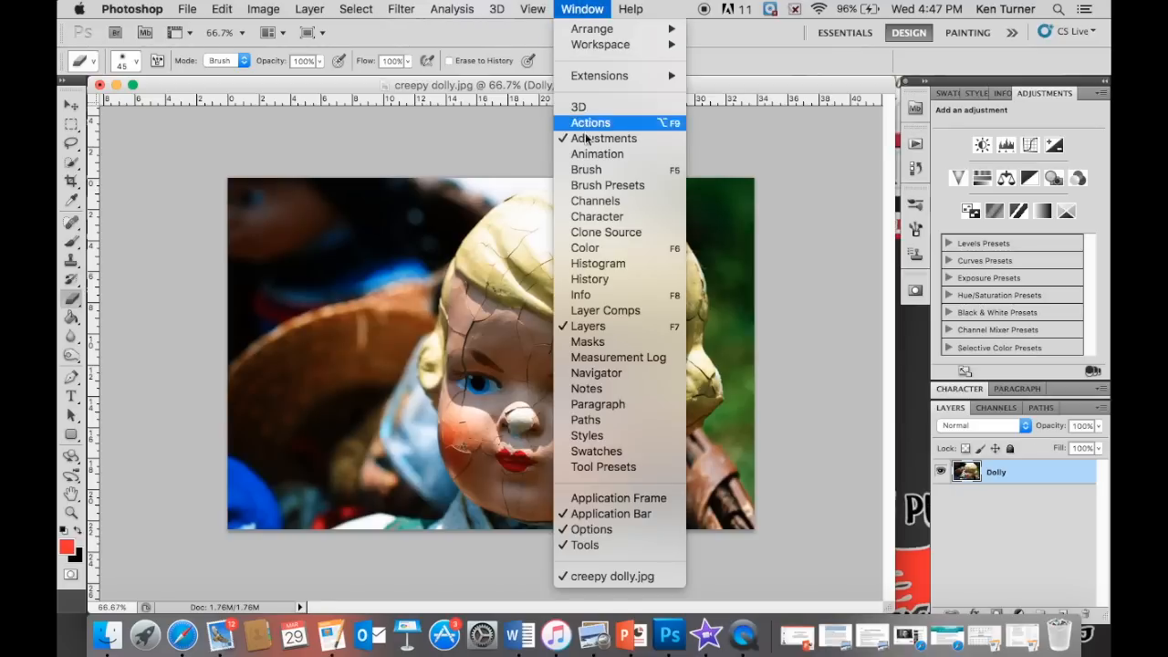
click(601, 545)
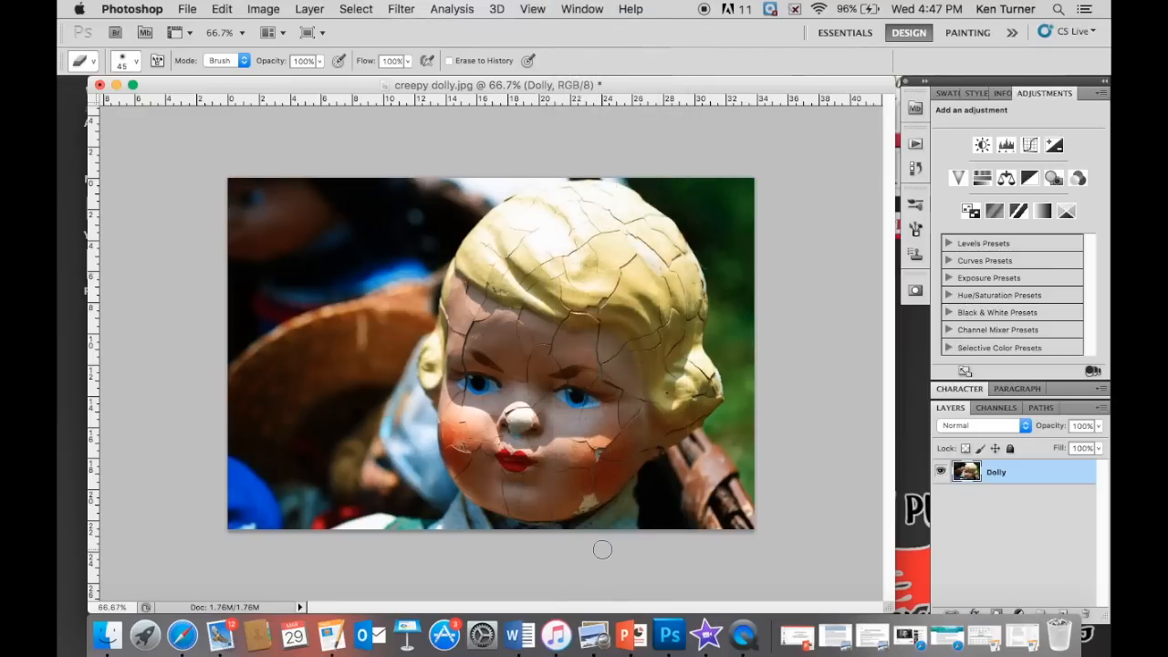
click(590, 11)
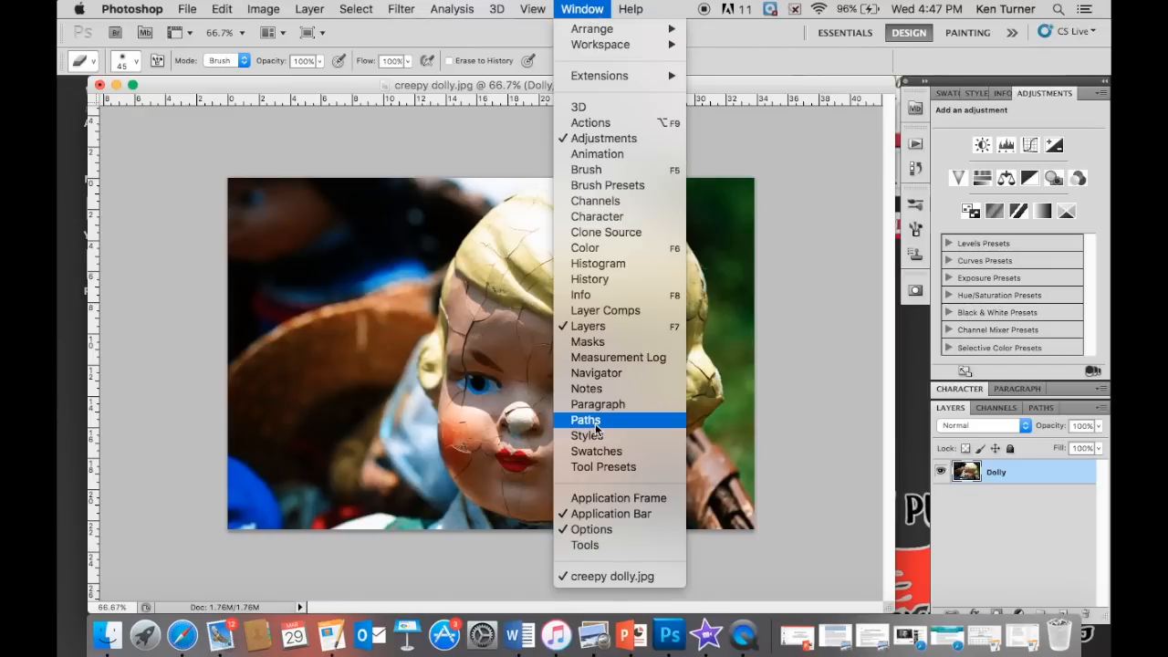
click(583, 546)
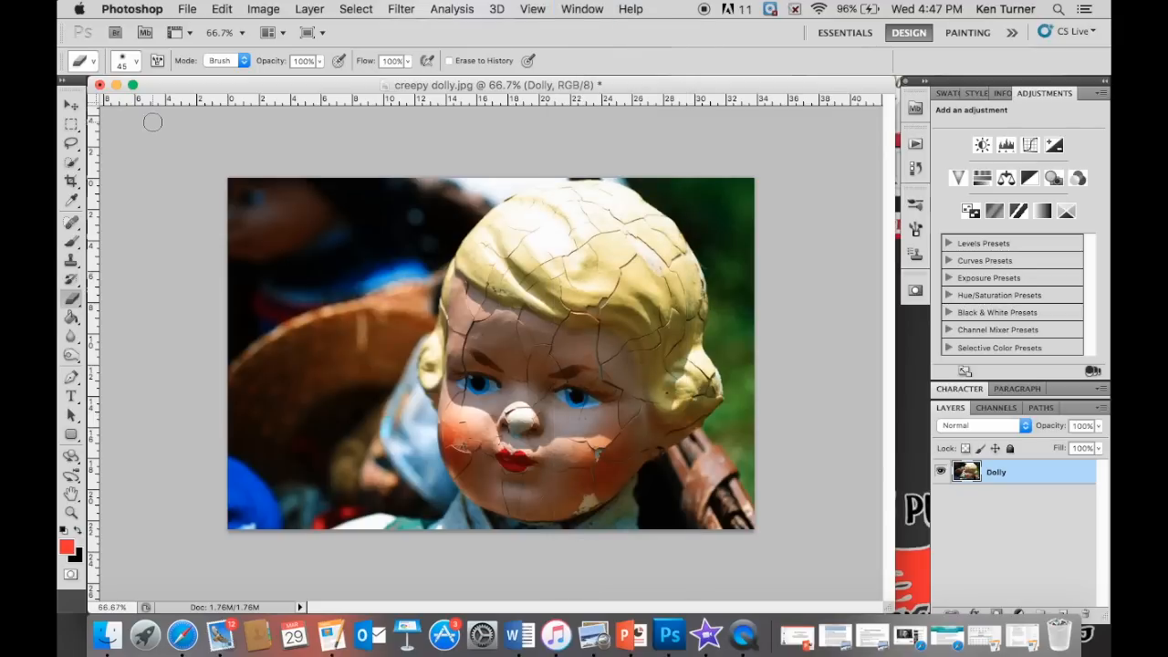
Use the Move tool to shift the Dolly layer up-left and back, and undo a second, larger shift
click(72, 106)
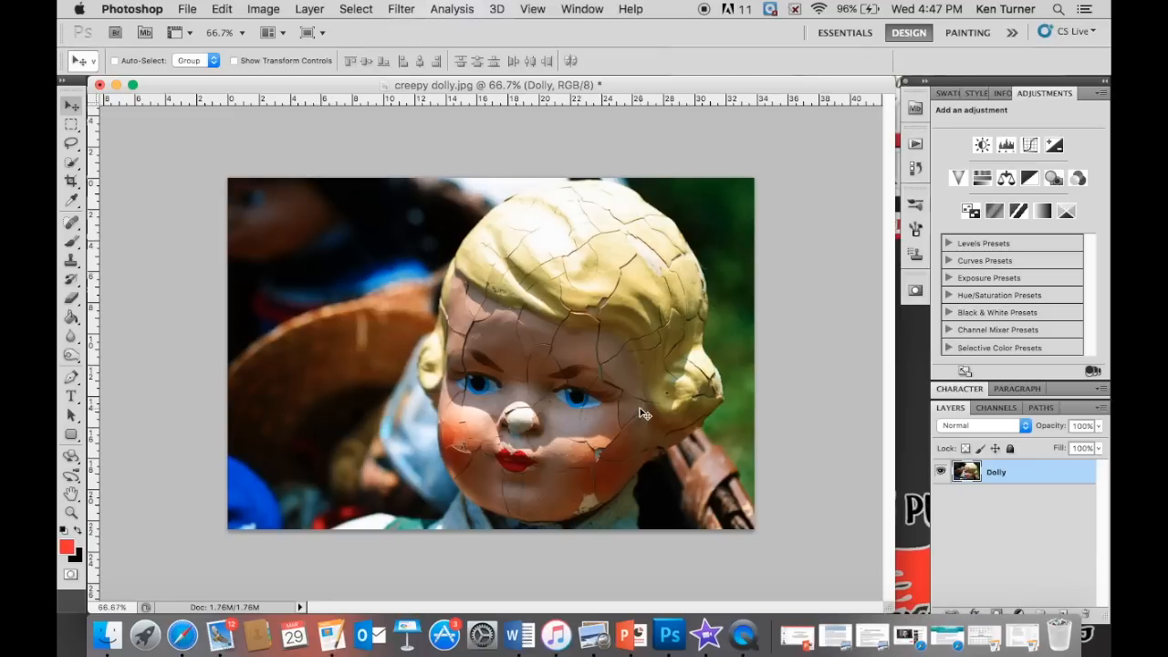
drag(644, 413, 593, 363)
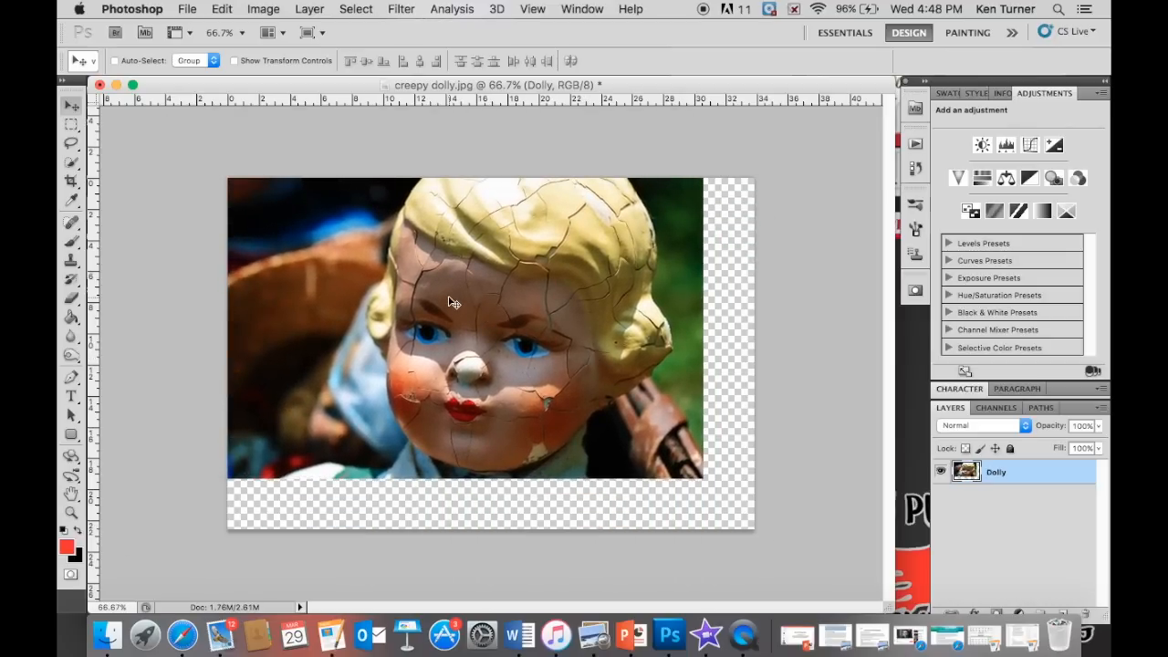
drag(453, 302, 501, 352)
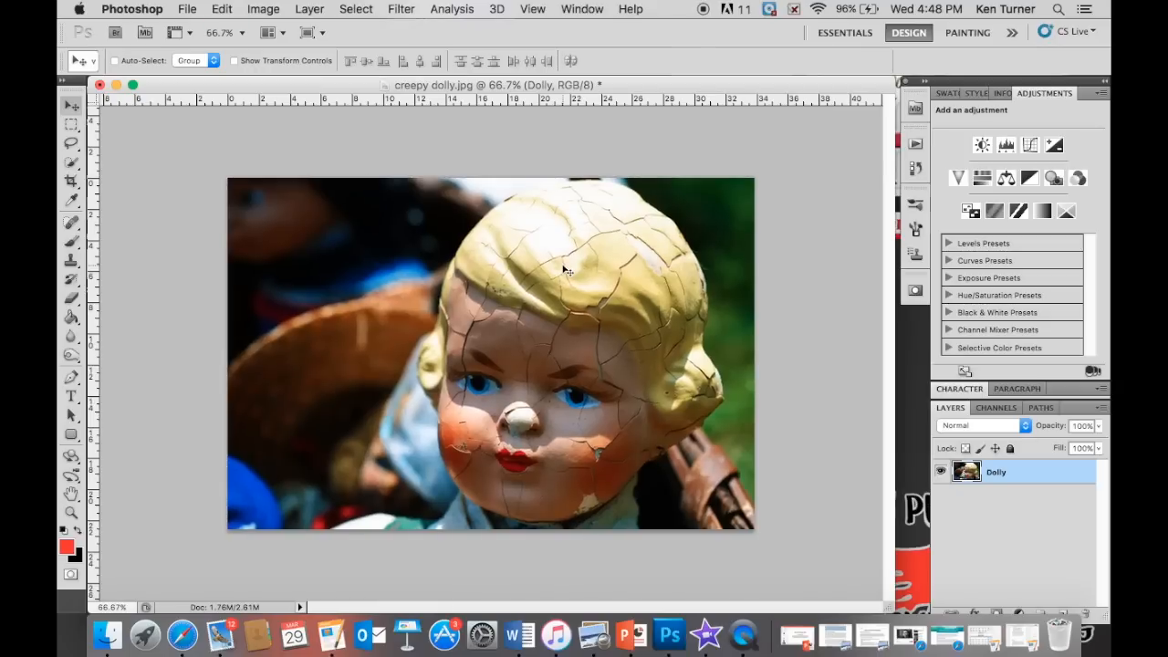
drag(553, 261, 339, 140)
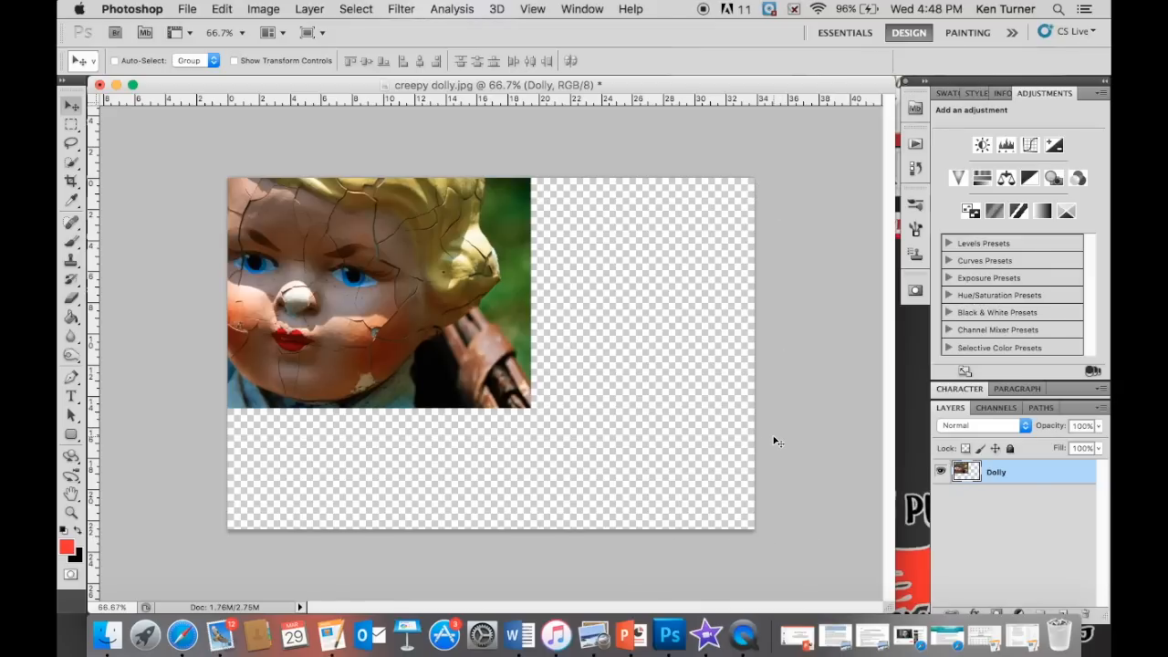
key(super+z)
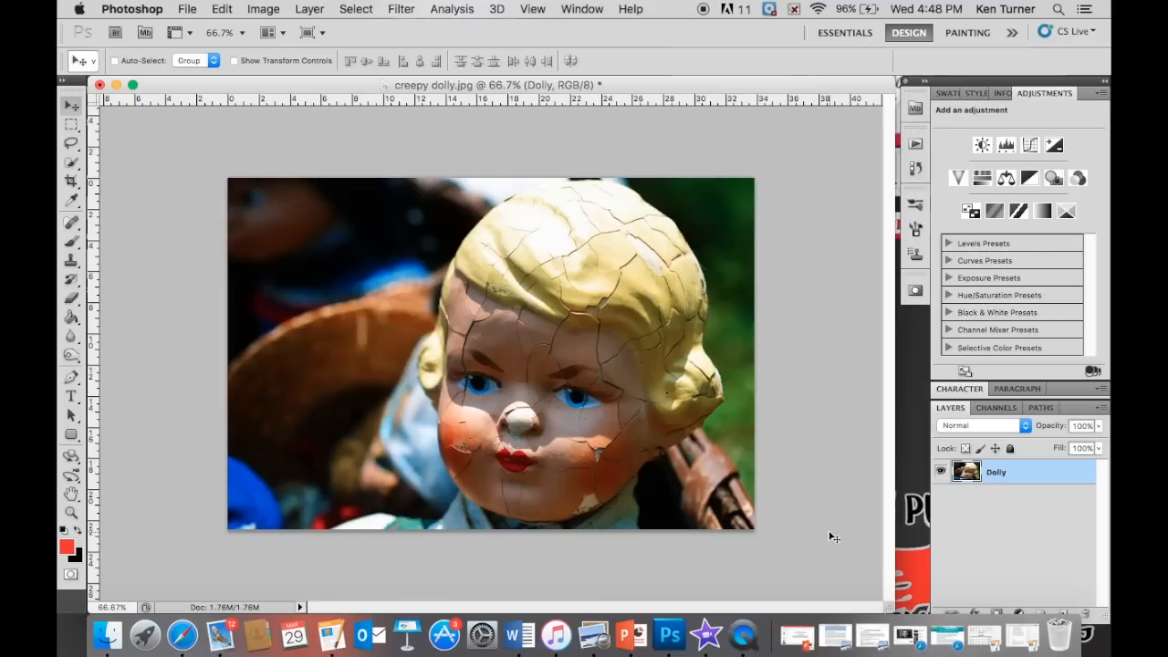
Select a rectangle over the hat and half of the doll's face with the Rectangular Marquee, delete its contents, and undo the deletion
click(72, 125)
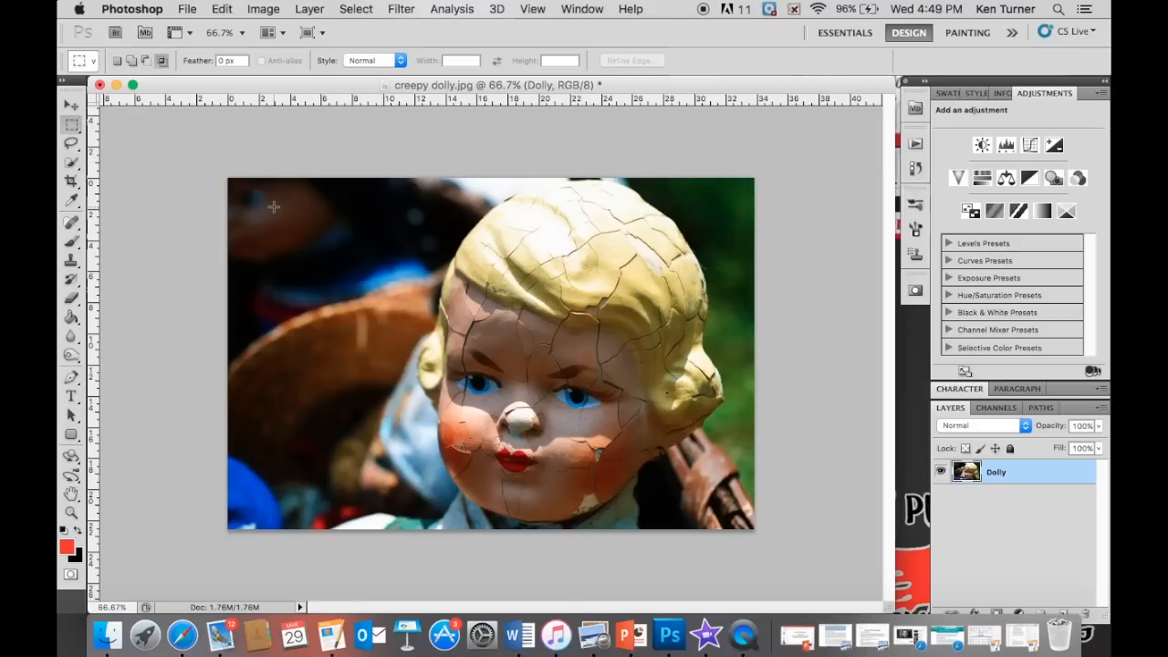
drag(568, 384, 539, 512)
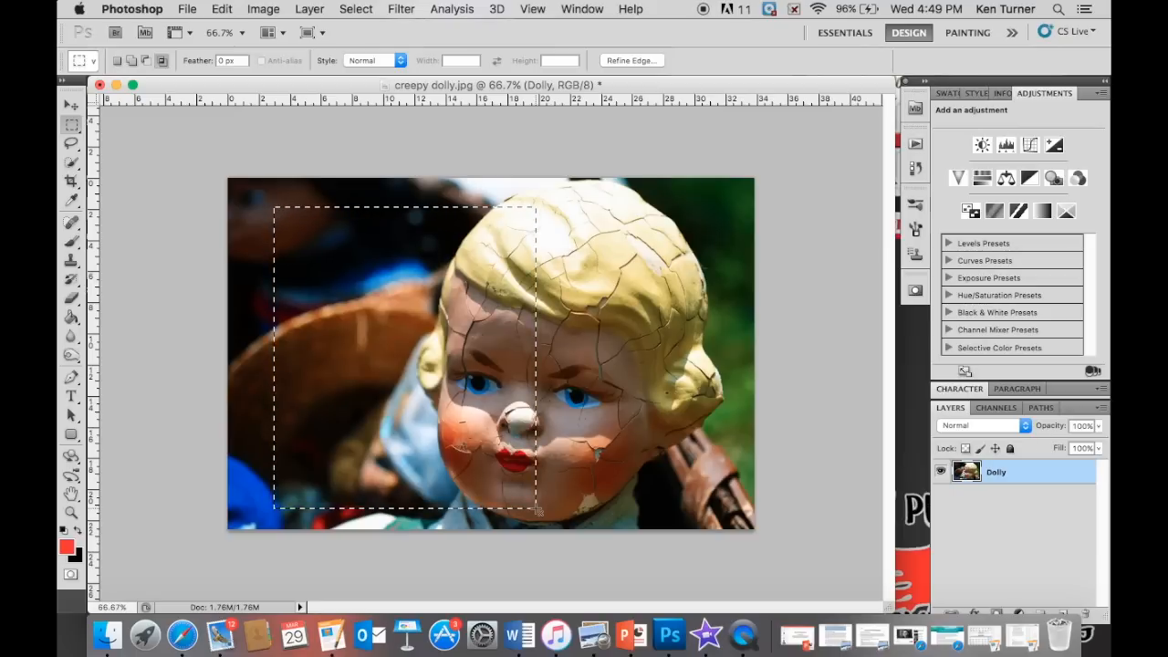
key(Delete)
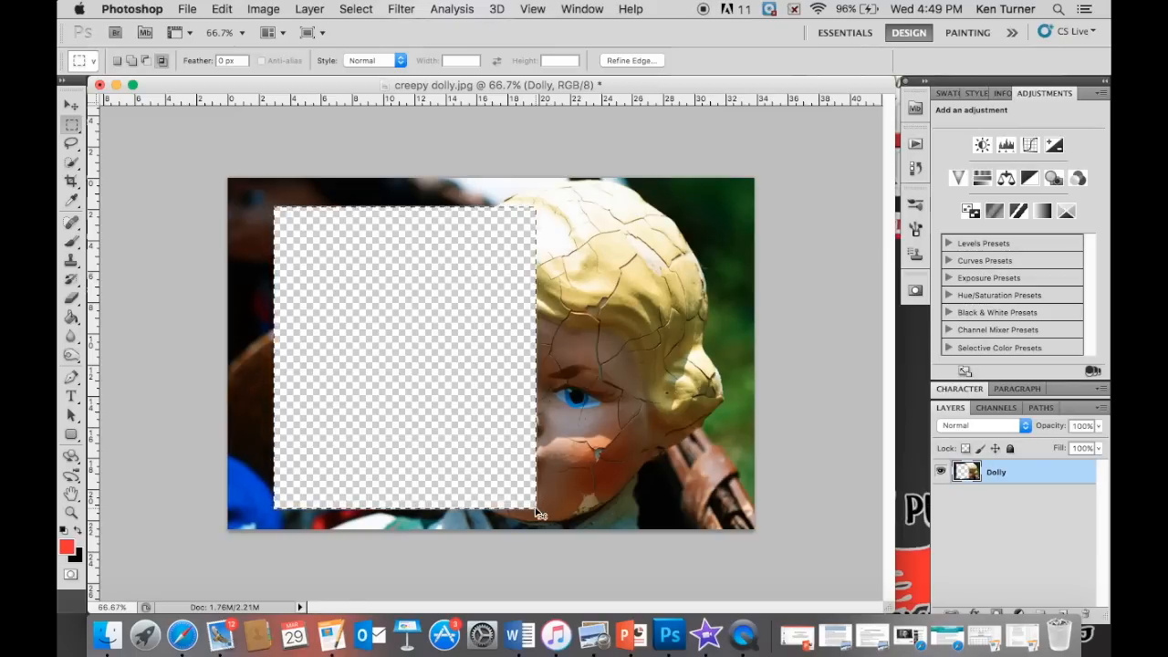
key(super+z)
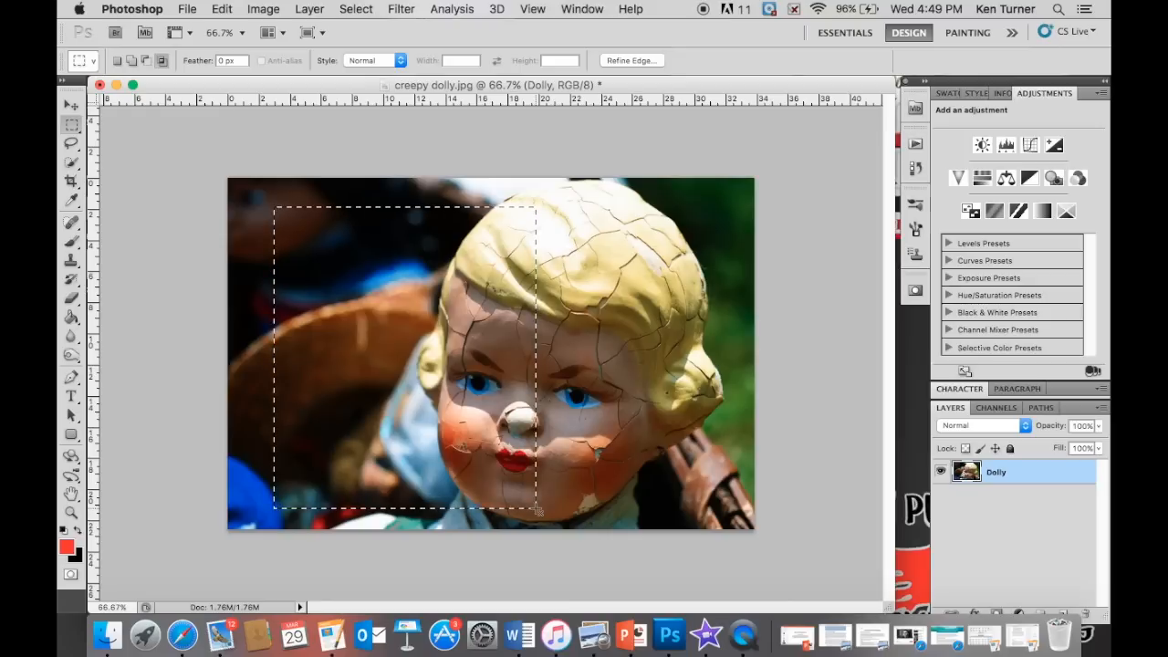
Copy the selected rectangle to a new layer, shift the copy left of the original face, and delete that layer
key(super+j)
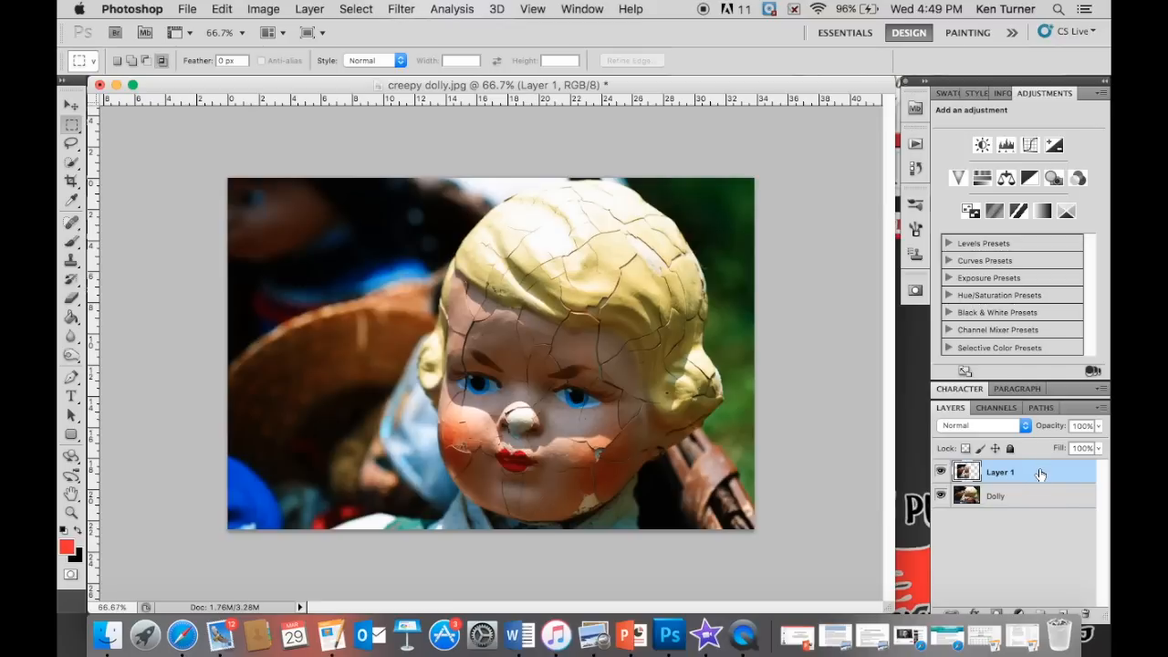
click(72, 106)
mouse_move(342, 332)
mouse_down()
mouse_move(522, 325)
mouse_move(365, 352)
mouse_move(411, 319)
mouse_move(404, 379)
mouse_move(359, 341)
mouse_up()
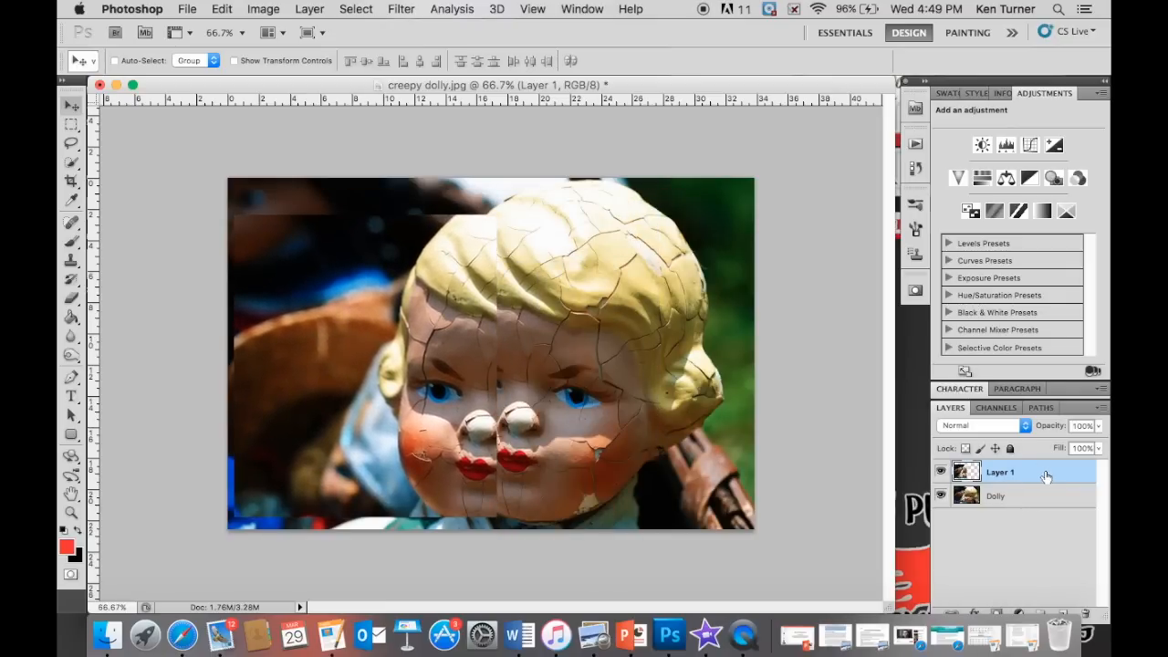
drag(1047, 475, 1088, 610)
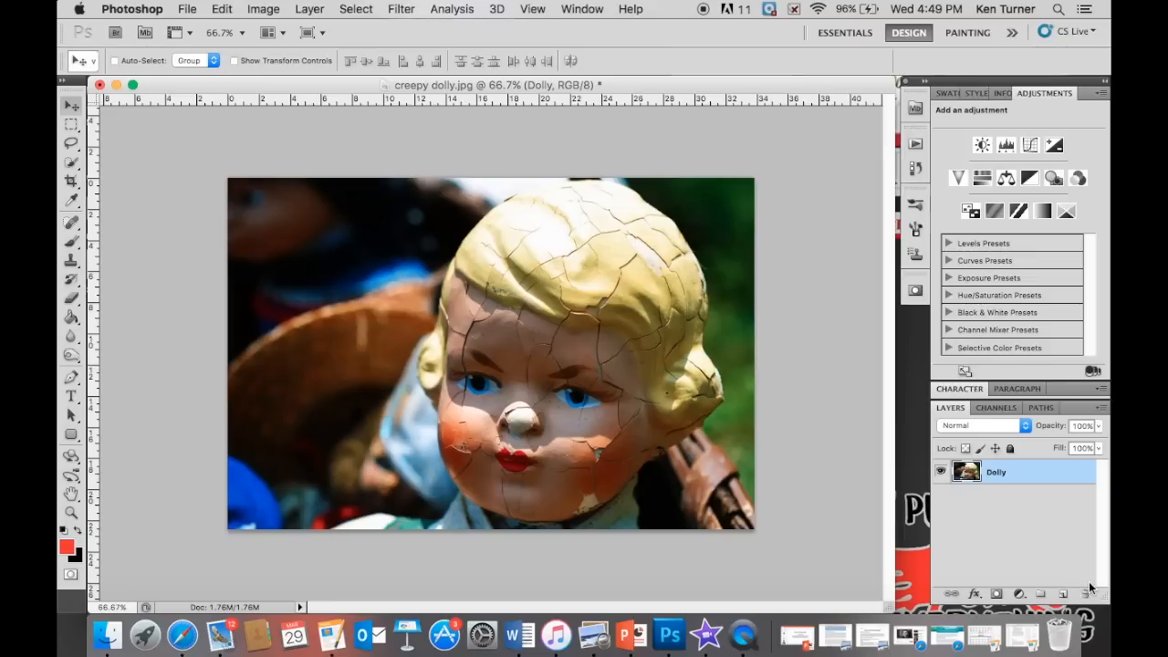
Delete a rectangular area from the hat to the doll's lips, undo the deletion, and clear the selection
click(72, 125)
drag(300, 221, 562, 457)
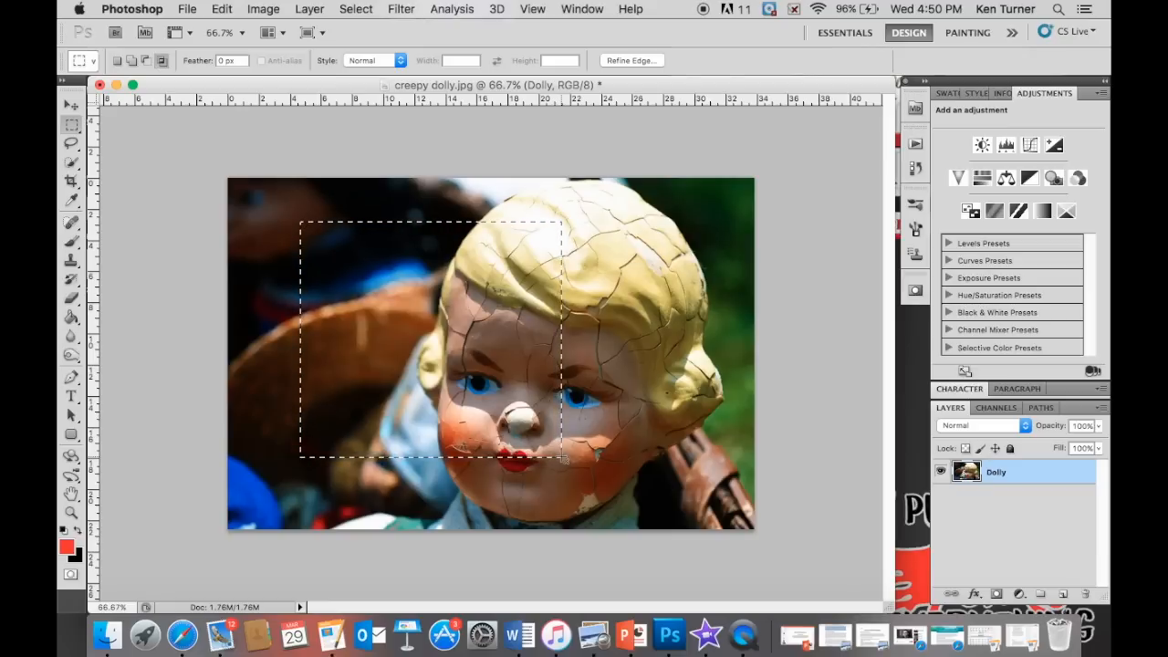
key(BackSpace)
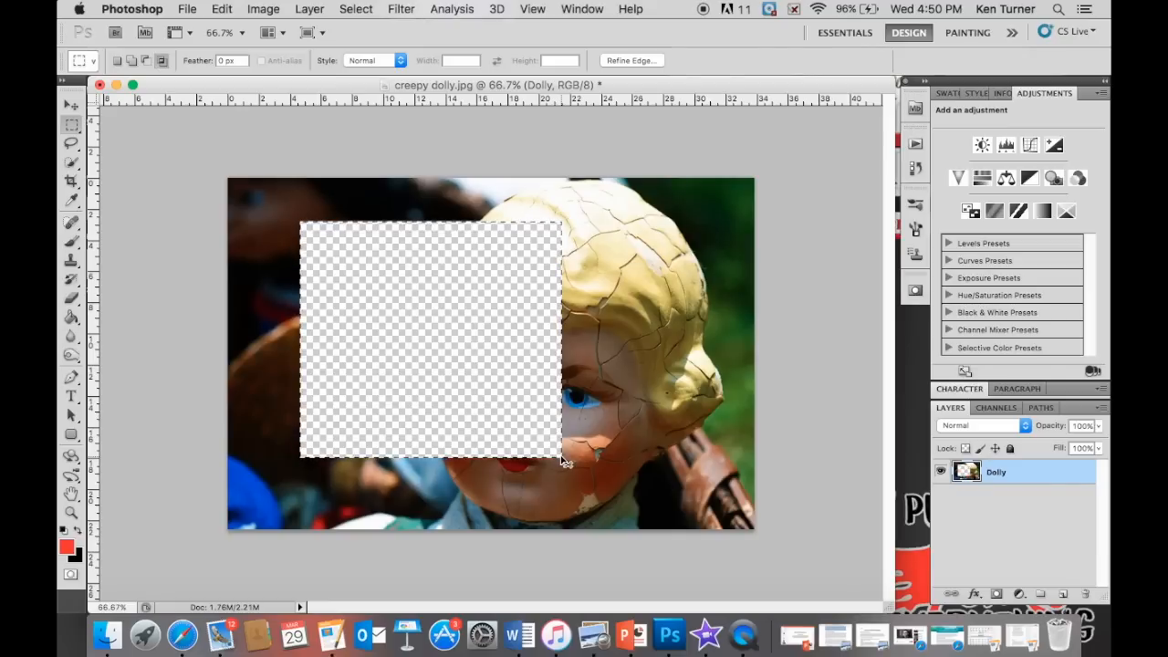
key(super+z)
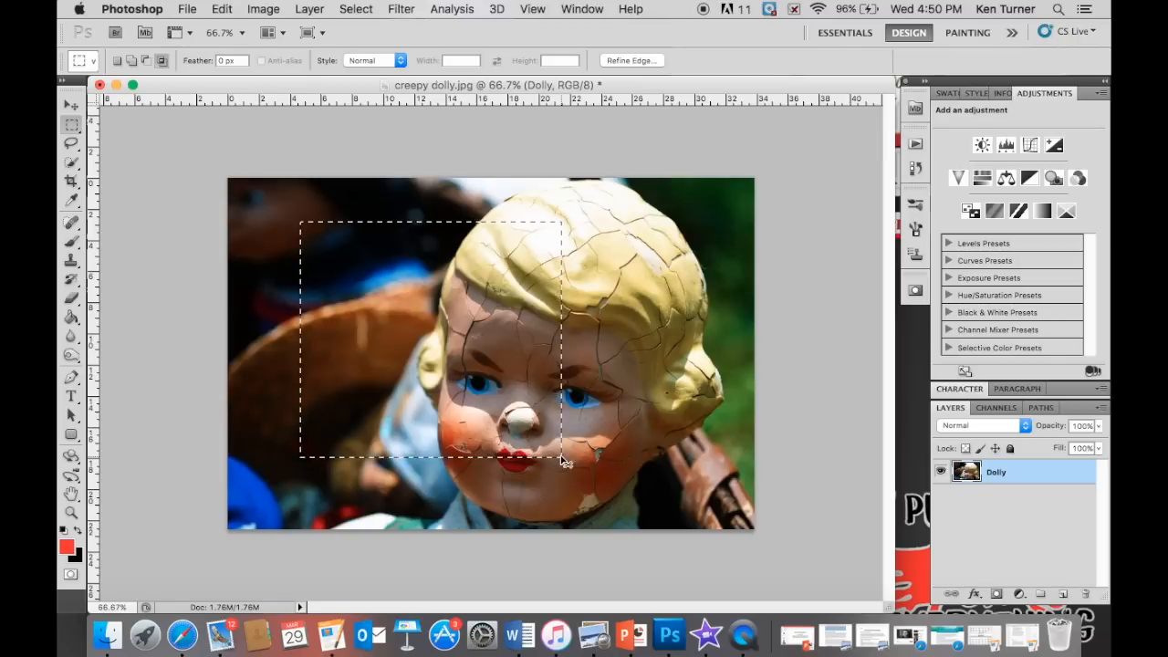
click(565, 461)
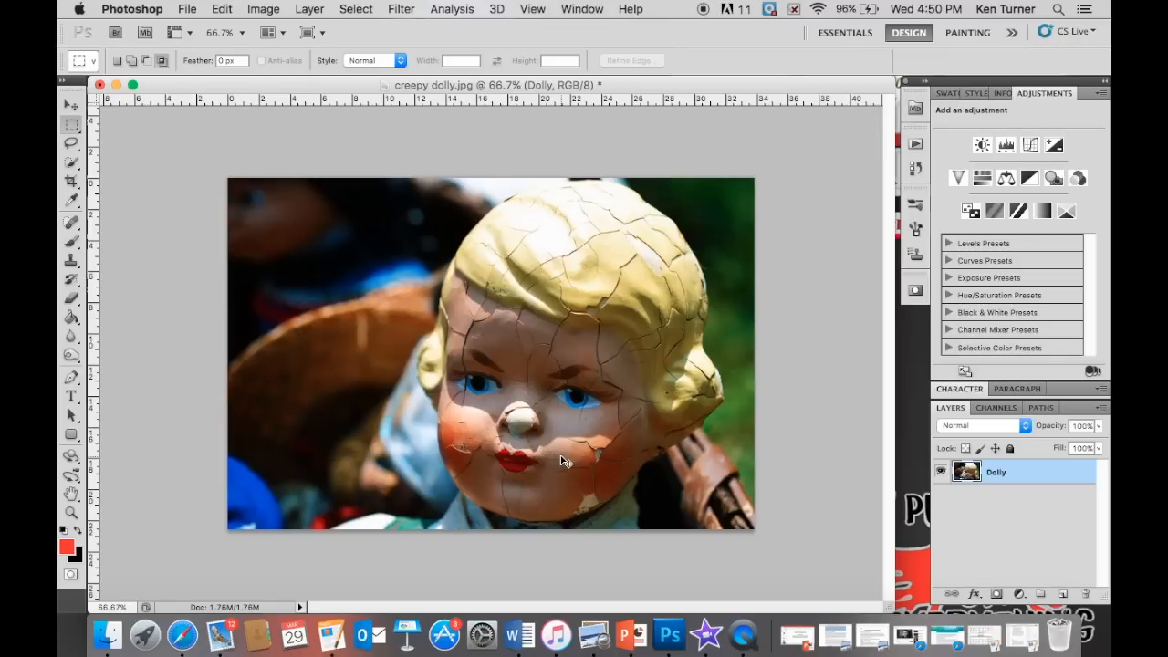
Delete a wide elliptical area across the doll's eyes and hair with the Elliptical Marquee, undo the deletion, and deselect
alt+click(67, 127)
click(70, 127)
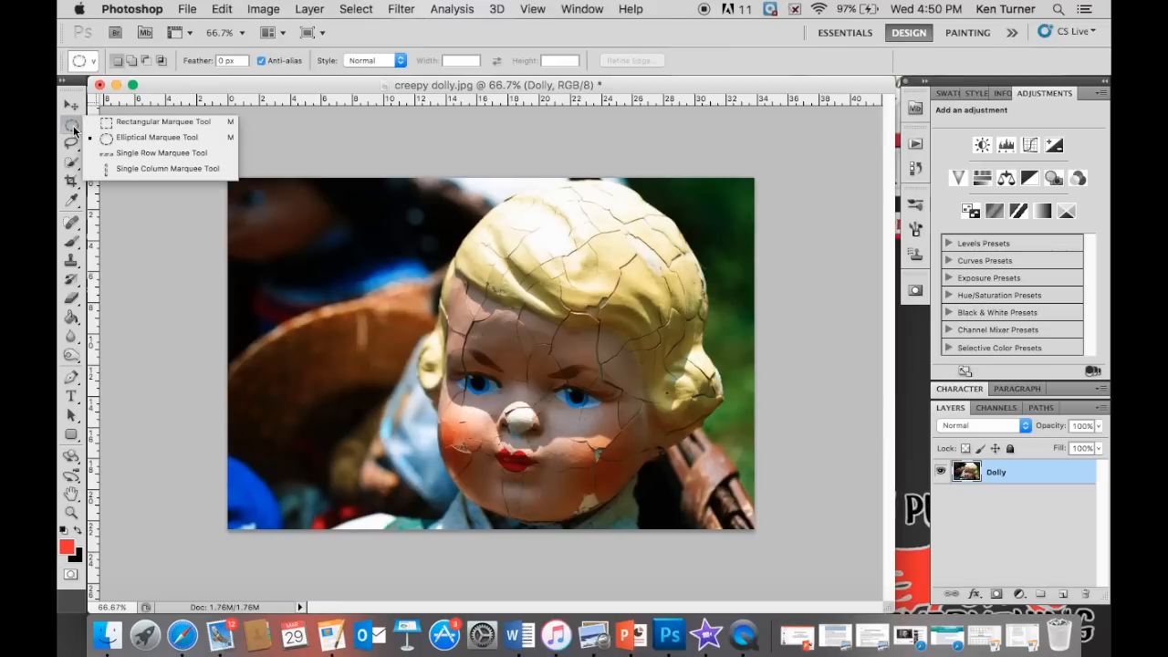
click(173, 124)
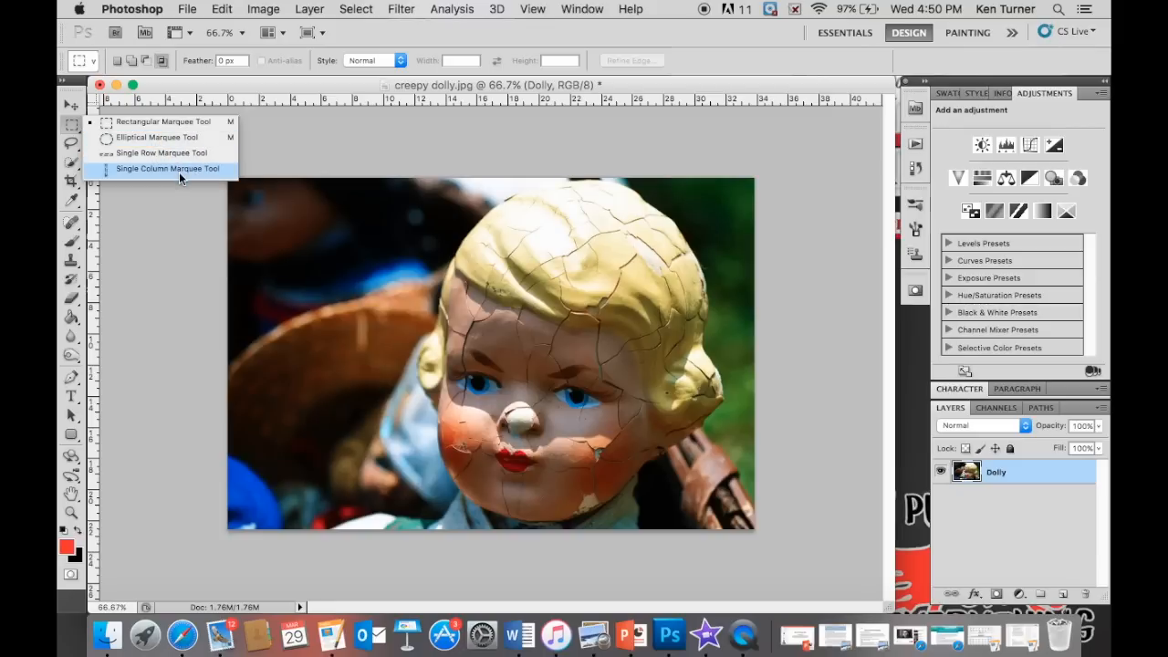
click(147, 138)
drag(328, 235, 704, 435)
key(Delete)
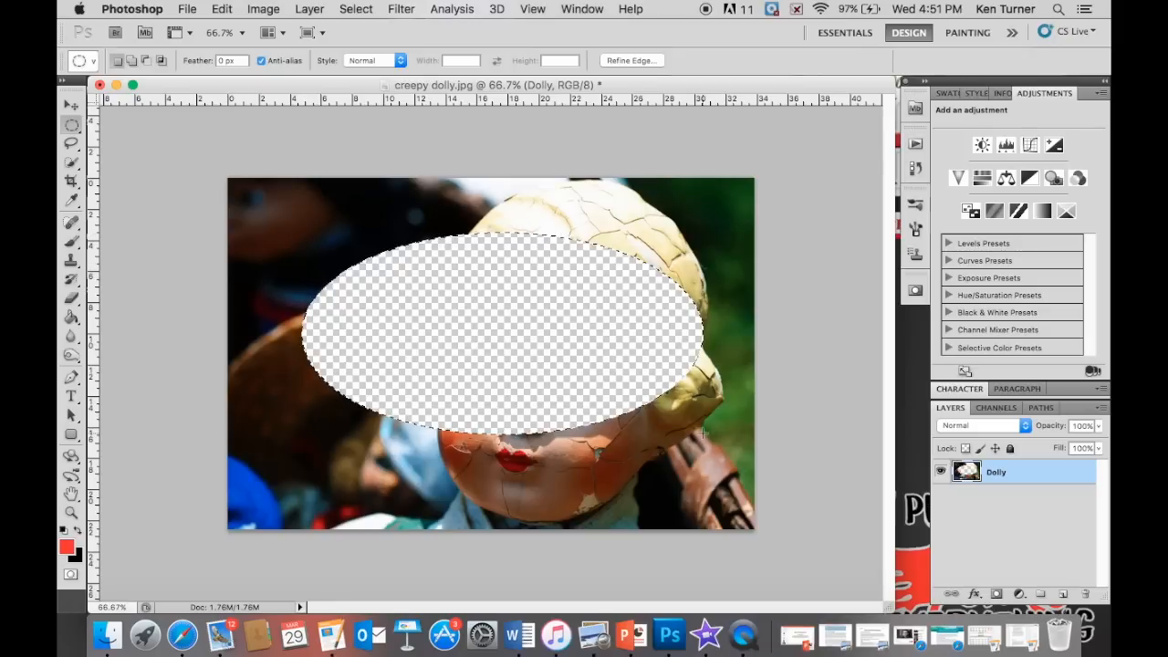
key(super+z)
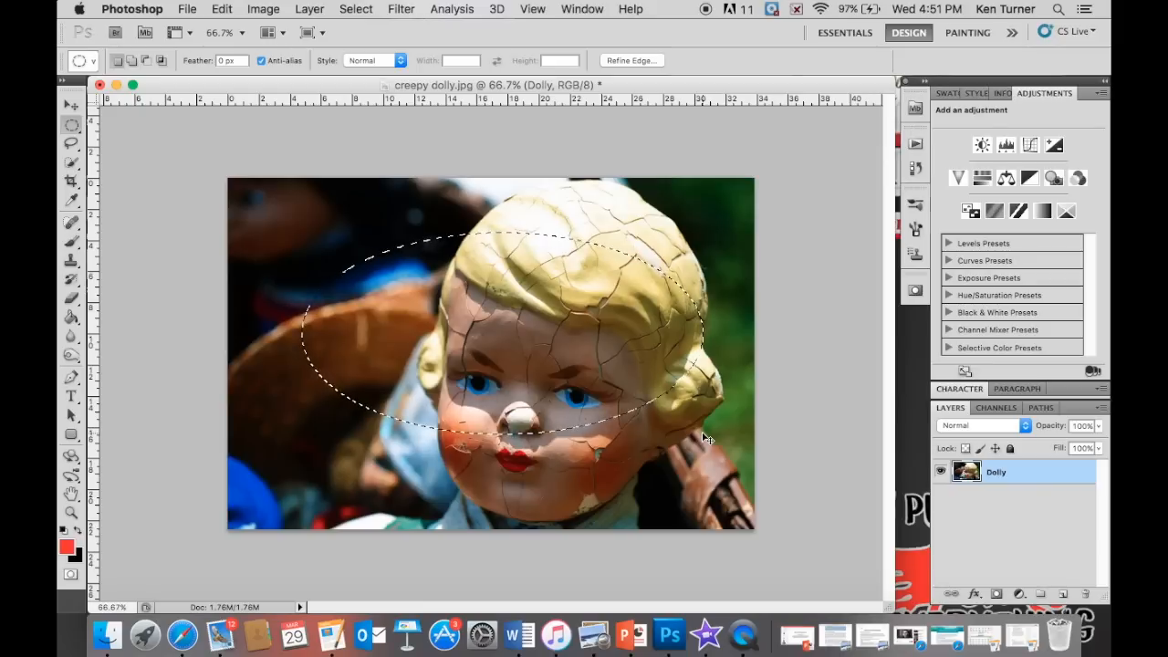
key(super+d)
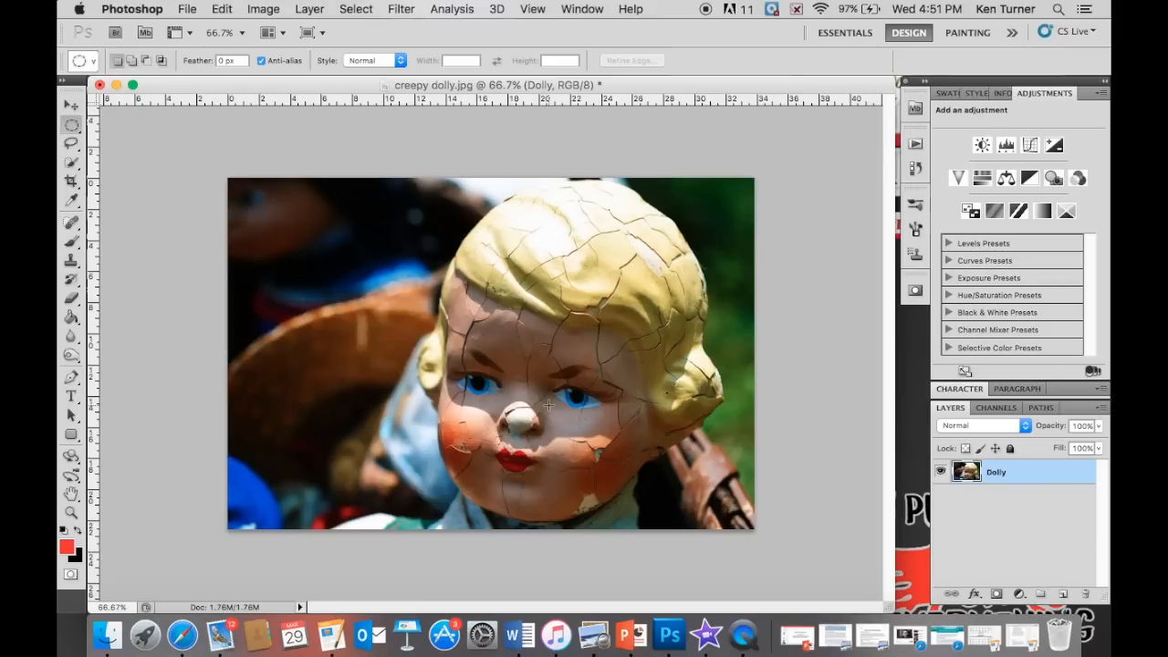
Draw a circular selection over half of the doll's face, erase inside it with the Eraser, undo the erasing, and deselect
drag(314, 272, 598, 511)
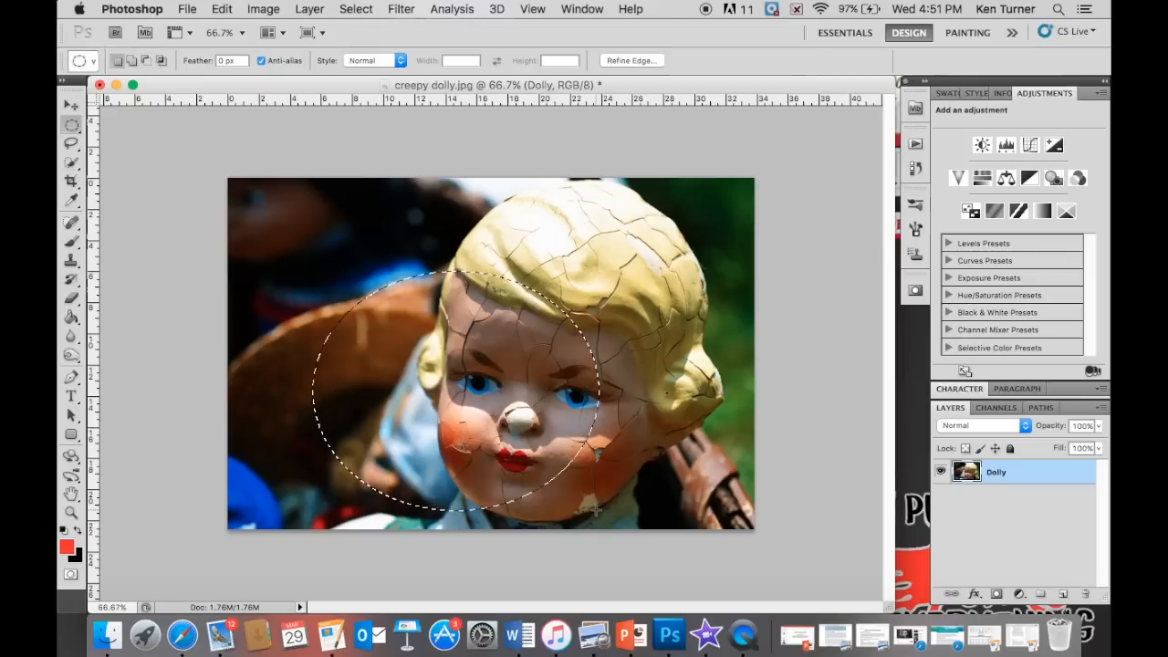
click(71, 299)
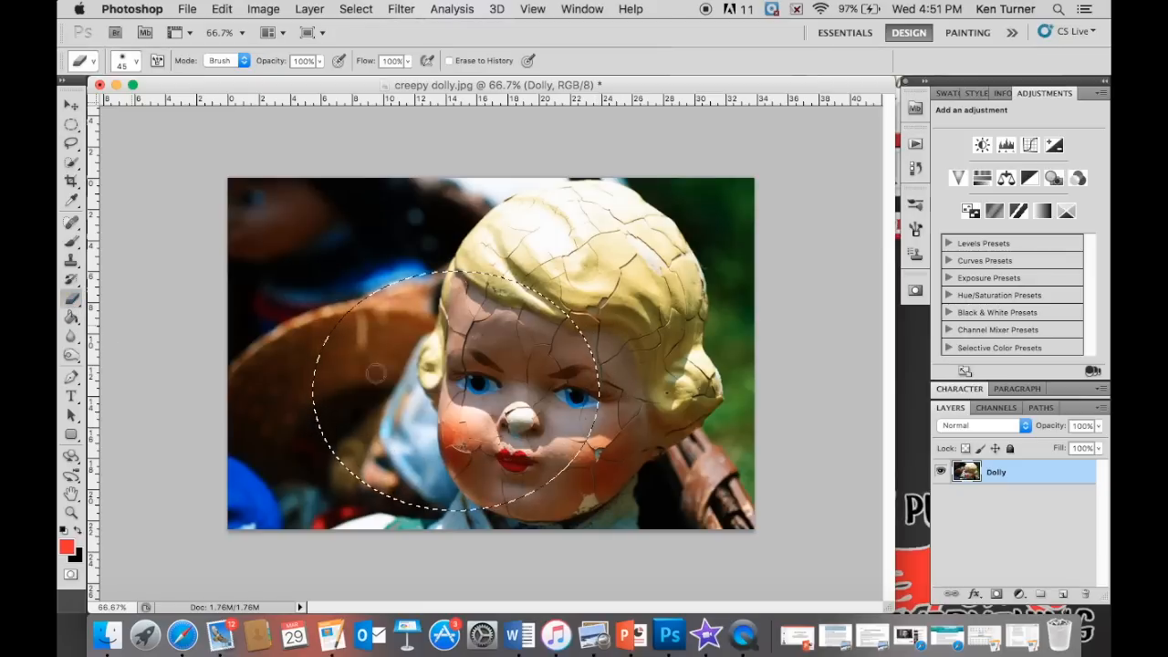
mouse_move(482, 401)
mouse_down()
mouse_move(585, 407)
mouse_move(593, 374)
mouse_up()
mouse_move(660, 425)
mouse_down()
mouse_move(546, 336)
mouse_move(509, 284)
mouse_move(466, 262)
mouse_move(427, 305)
mouse_move(484, 337)
mouse_move(509, 326)
mouse_move(429, 257)
mouse_move(541, 362)
mouse_move(519, 345)
mouse_move(411, 336)
mouse_move(647, 487)
mouse_move(410, 371)
mouse_move(537, 463)
mouse_move(498, 381)
mouse_move(548, 399)
mouse_move(411, 291)
mouse_move(461, 335)
mouse_up()
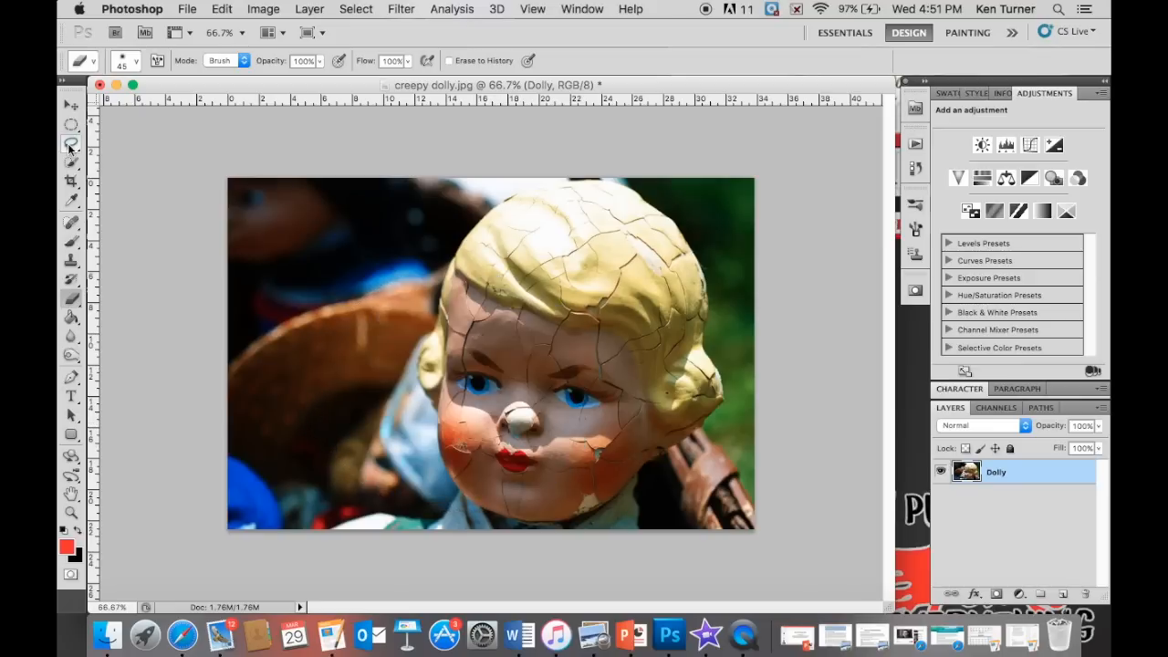
Draw a looping freehand Lasso selection across the background, hair and face, delete its contents, undo the deletion, and deselect
click(71, 146)
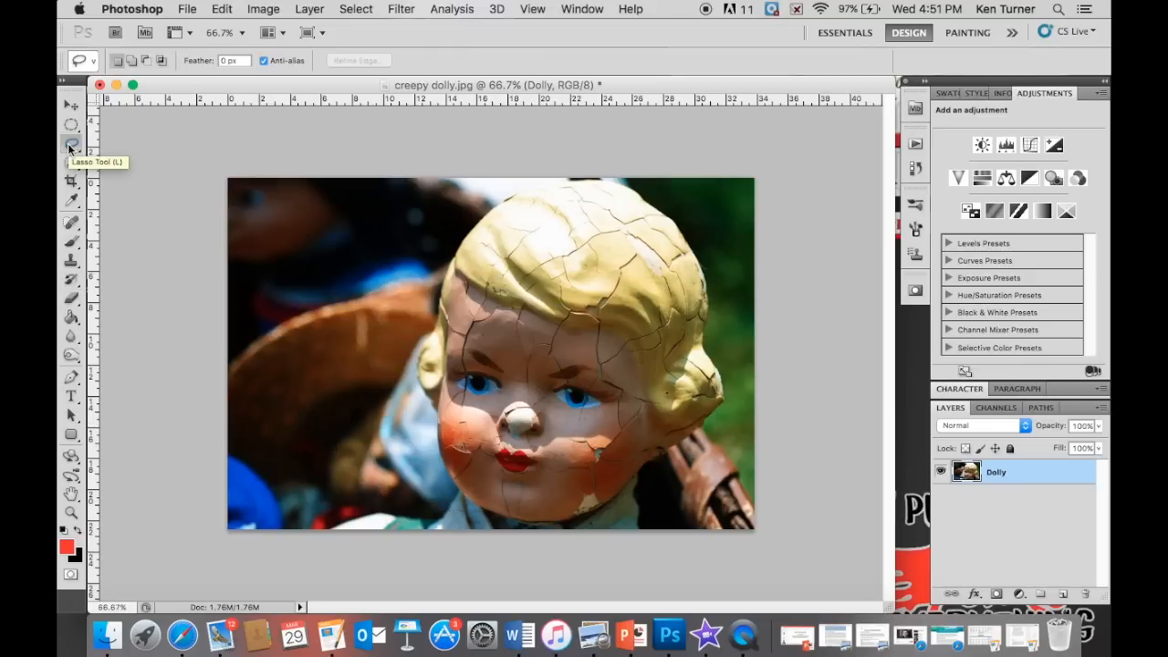
click(71, 146)
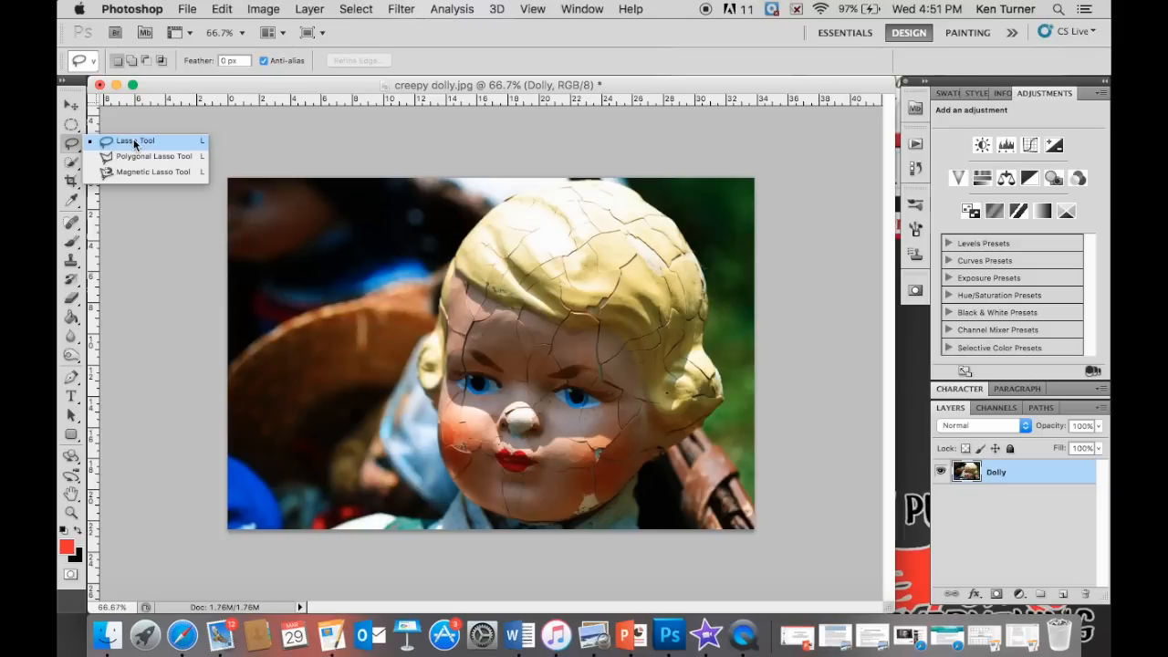
click(490, 208)
mouse_move(478, 220)
mouse_down()
mouse_move(428, 247)
mouse_move(372, 257)
mouse_move(346, 283)
mouse_move(383, 332)
mouse_move(389, 392)
mouse_move(462, 460)
mouse_move(498, 447)
mouse_move(506, 352)
mouse_move(389, 286)
mouse_move(296, 291)
mouse_move(306, 221)
mouse_move(396, 215)
mouse_move(518, 285)
mouse_move(568, 192)
mouse_move(491, 206)
mouse_up()
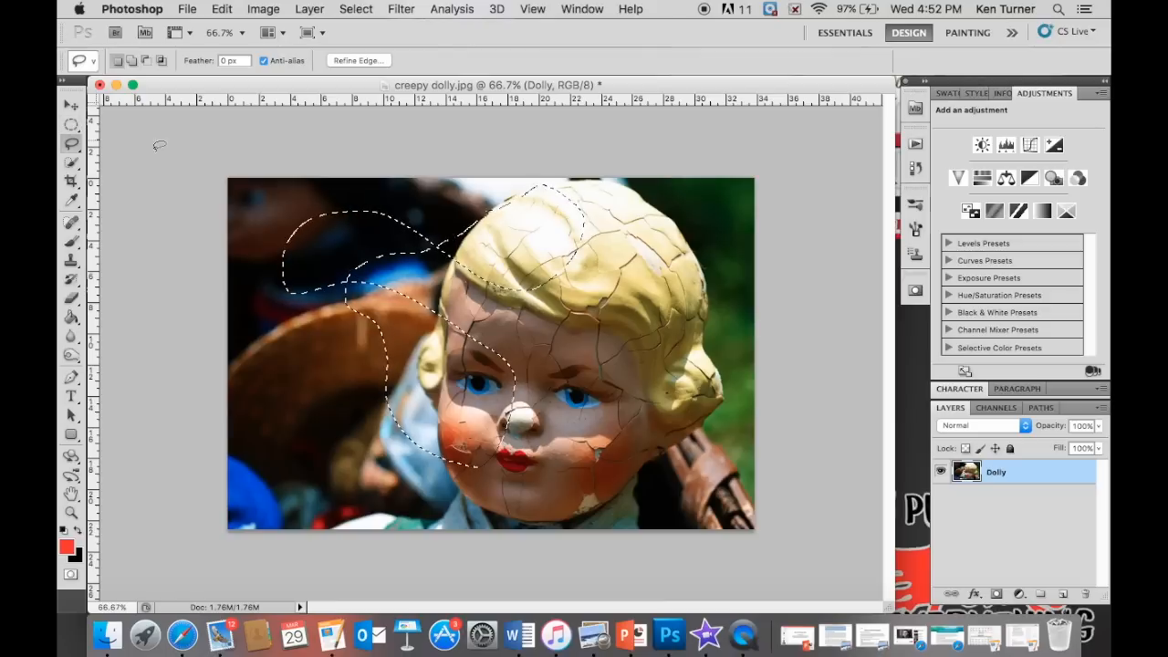
key(Delete)
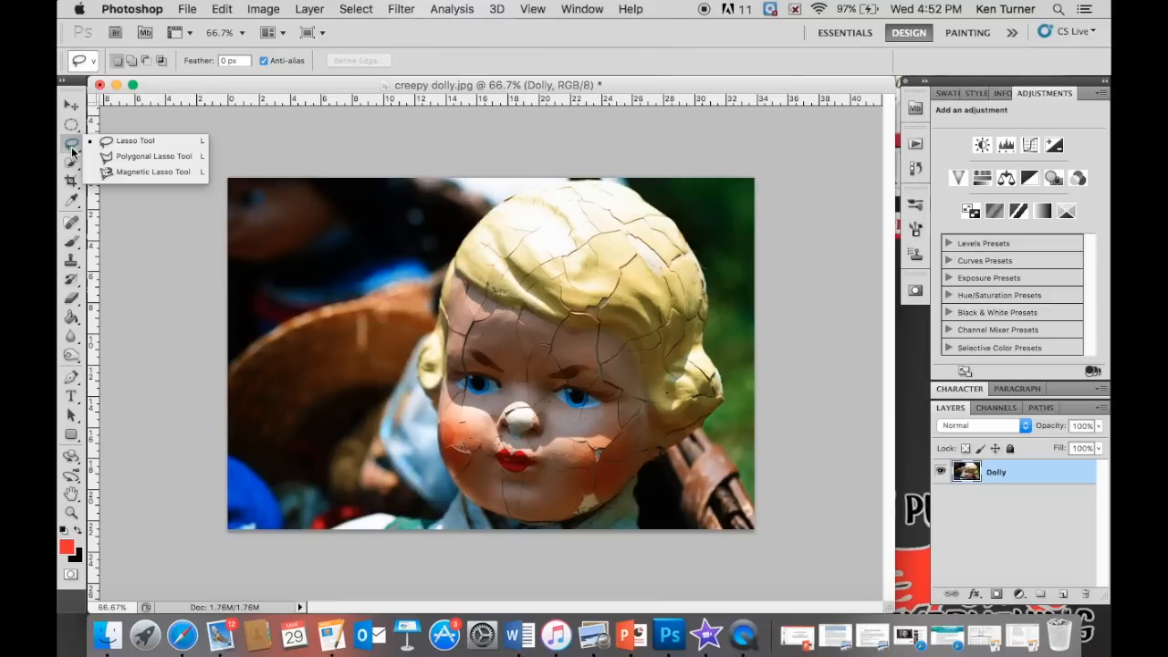
Outline the section of hair above the doll's forehead with the Polygonal Lasso and close the selection
click(164, 159)
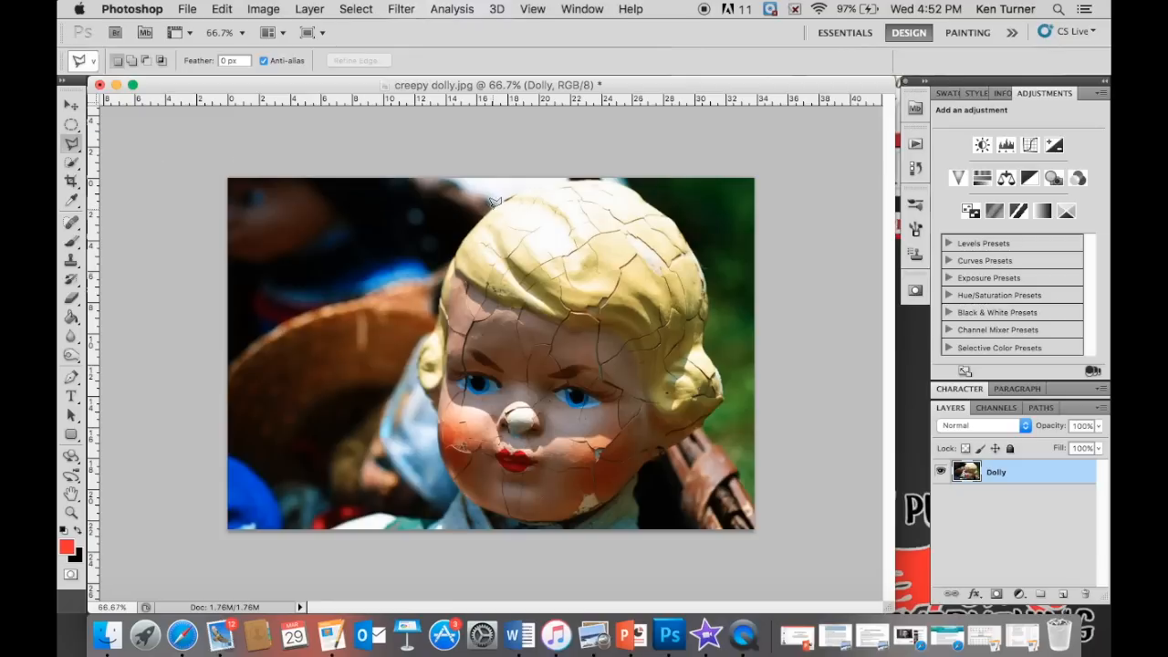
click(493, 200)
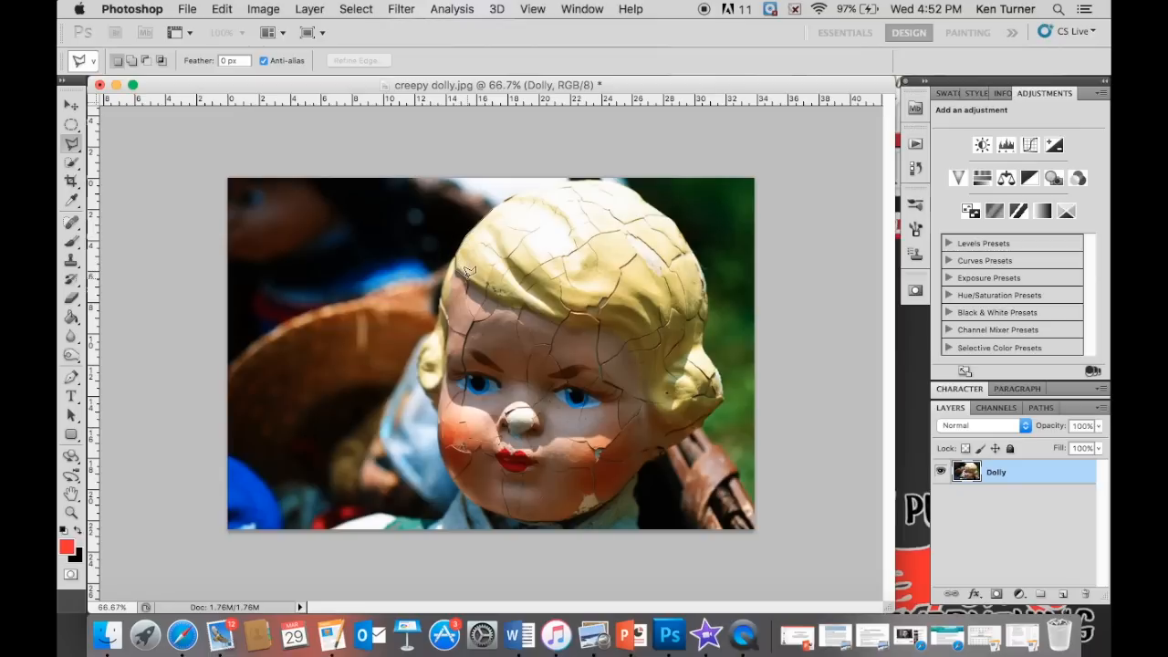
click(510, 302)
double_click(497, 209)
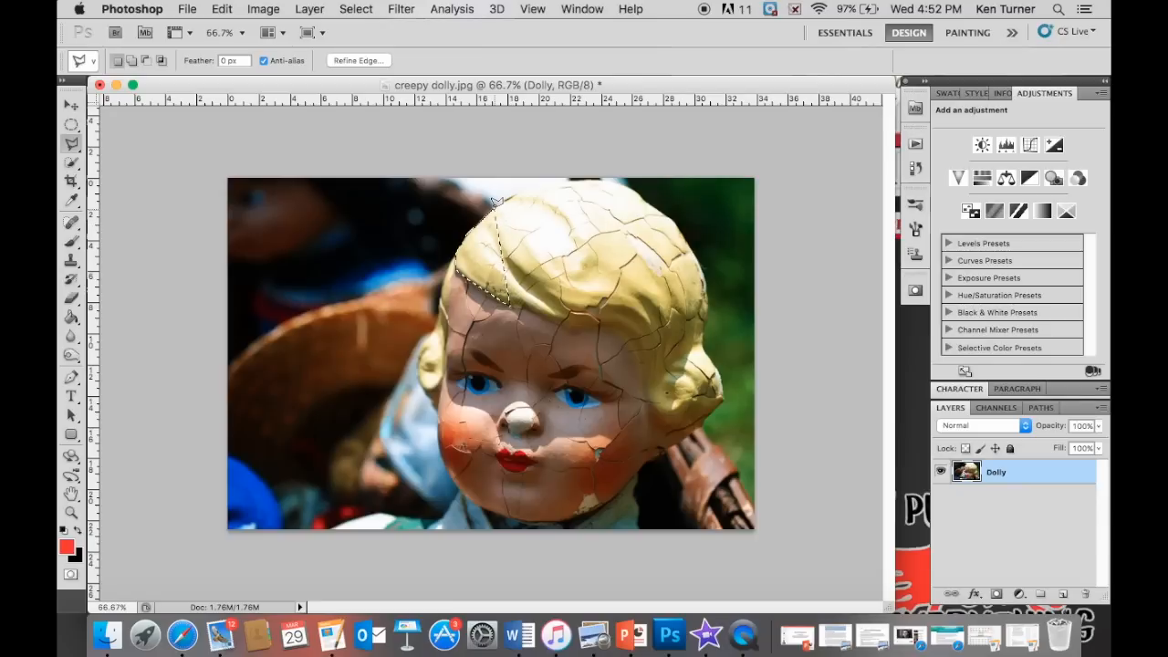
Clear the previous selection and select the doll's hair, face and ear curls with the Quick Selection tool
click(72, 164)
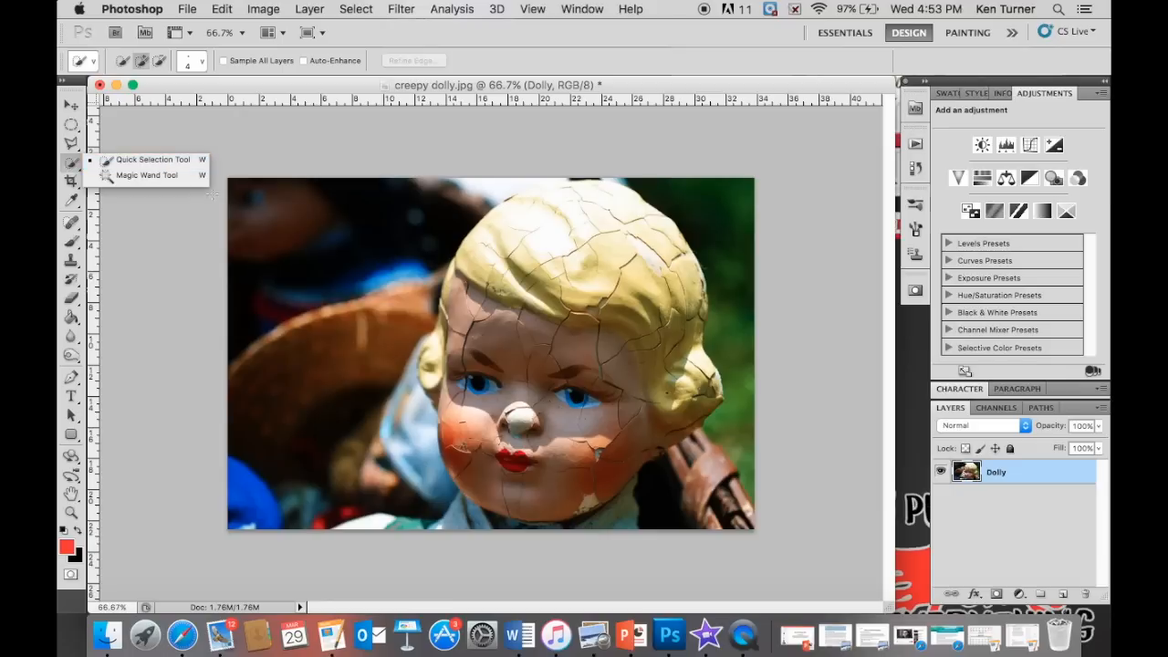
click(142, 163)
mouse_move(573, 233)
mouse_down()
mouse_move(497, 301)
mouse_move(575, 338)
mouse_move(630, 247)
mouse_up()
mouse_move(577, 345)
mouse_down()
mouse_move(652, 296)
mouse_move(675, 378)
mouse_move(547, 373)
mouse_move(509, 352)
mouse_move(569, 420)
mouse_move(544, 478)
mouse_up()
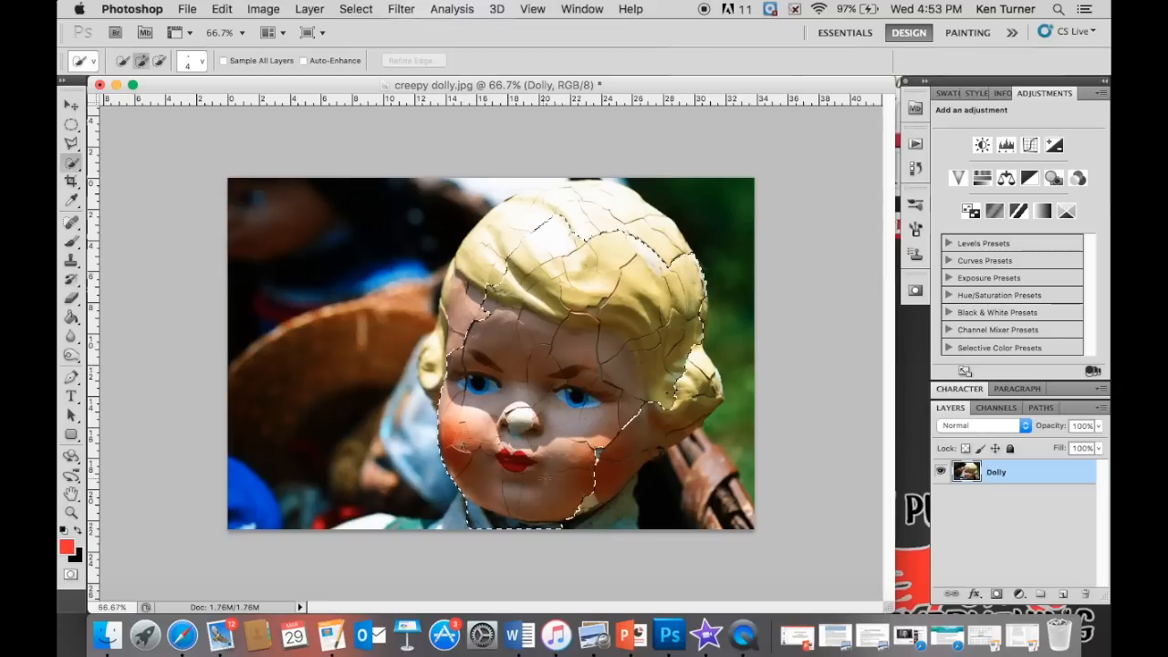
drag(673, 396, 639, 420)
mouse_move(467, 323)
mouse_down()
mouse_move(462, 284)
mouse_move(637, 239)
mouse_up()
click(433, 362)
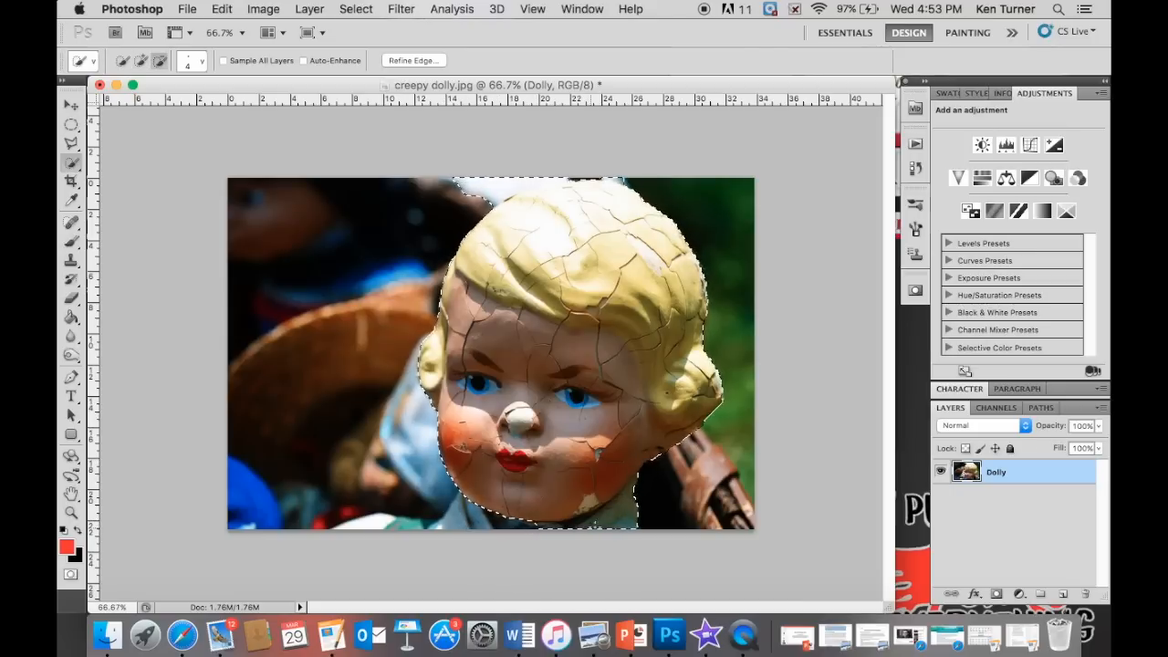
Subtract the collar and bright background from the head selection, restore the top of the hair, delete the selected area, and undo it
drag(636, 519, 615, 518)
mouse_move(504, 184)
mouse_down()
mouse_move(471, 187)
mouse_move(539, 185)
mouse_up()
alt+click(610, 180)
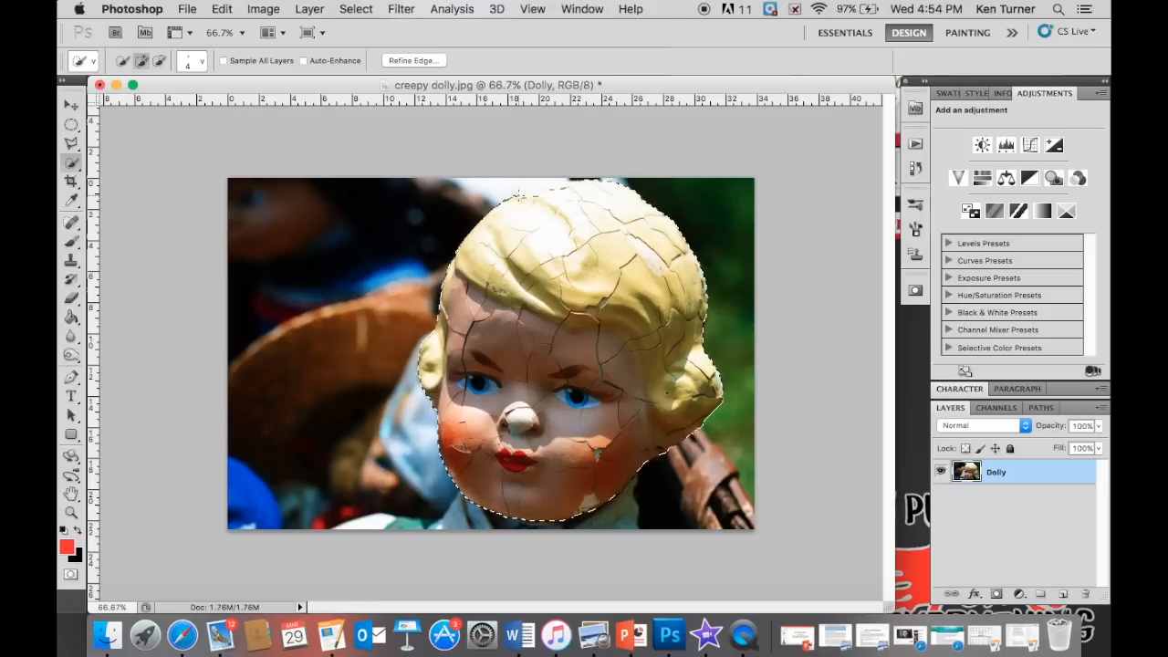
drag(577, 187, 538, 189)
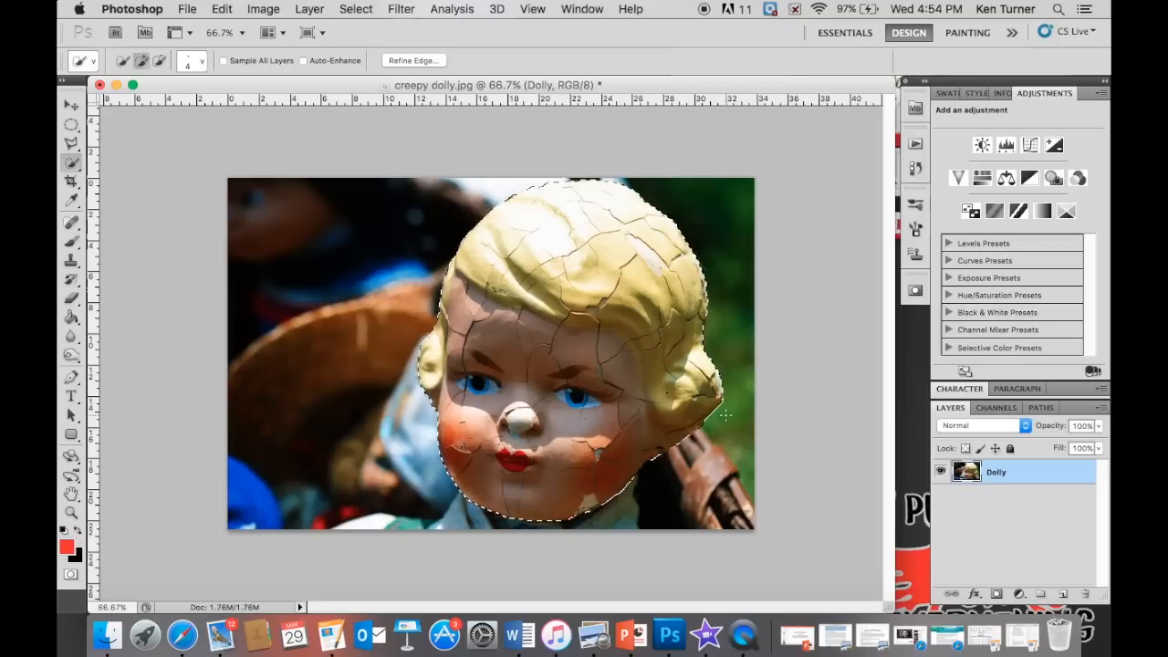
key(Delete)
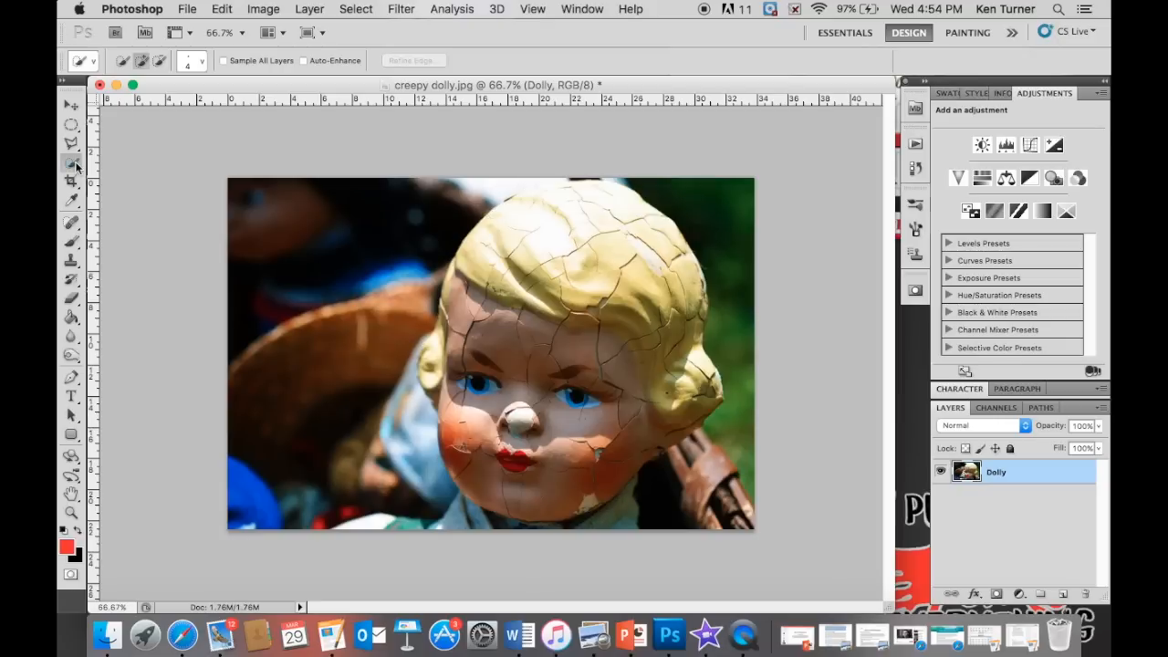
Sample similar-colour areas of the doll's hair and face with the Magic Wand at tolerance 32, and deselect
click(77, 166)
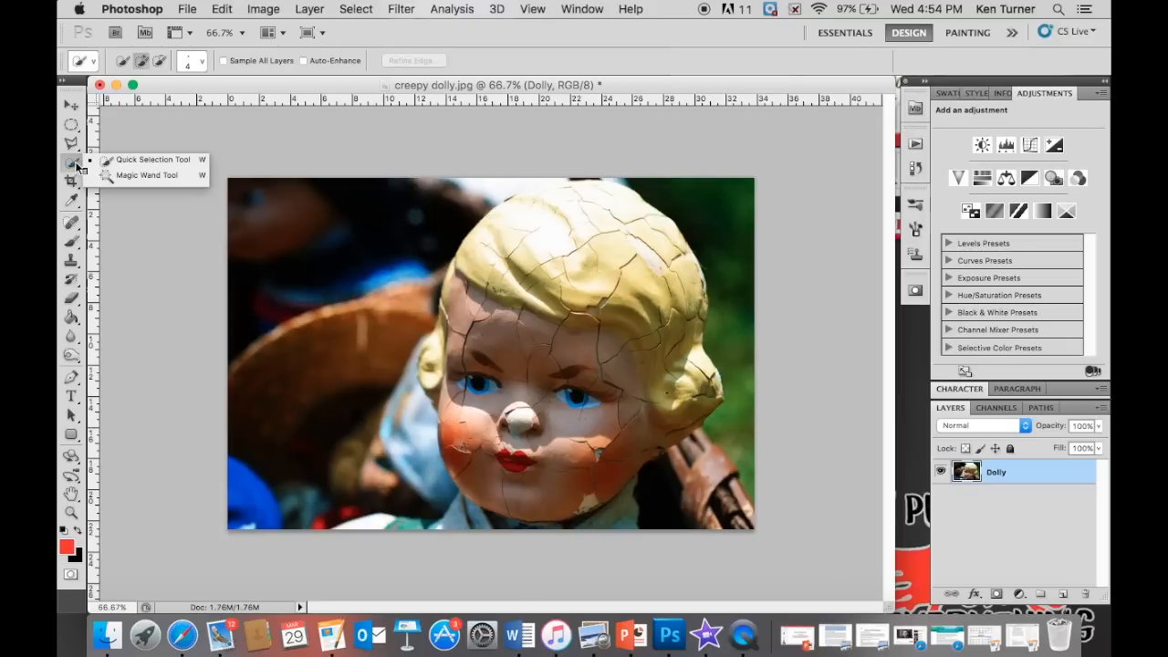
click(125, 178)
click(536, 243)
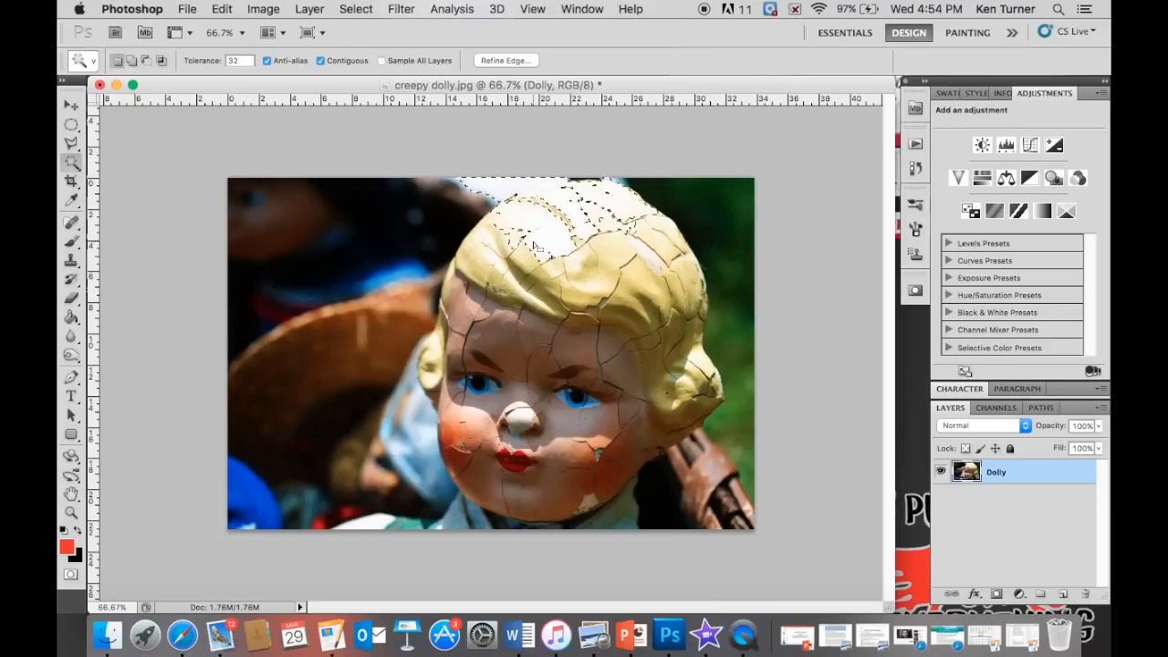
click(589, 290)
click(592, 267)
click(629, 381)
key(super+d)
Crop the image to a narrow vertical strip covering half of the doll's face, and undo the crop
click(71, 182)
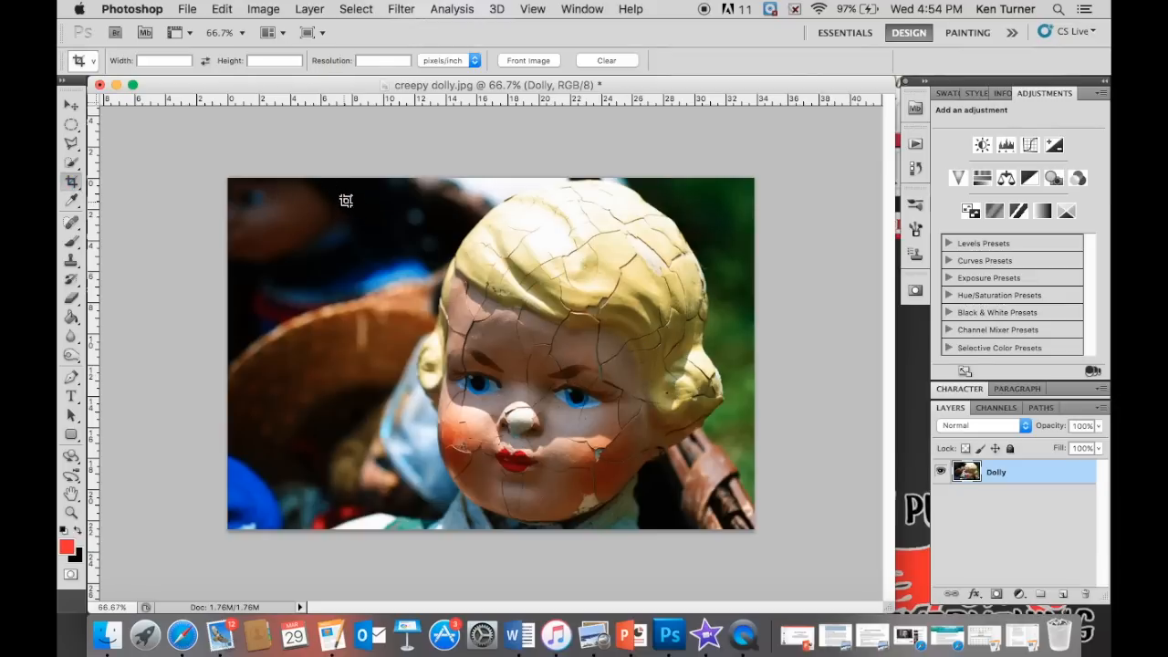
drag(368, 193, 737, 509)
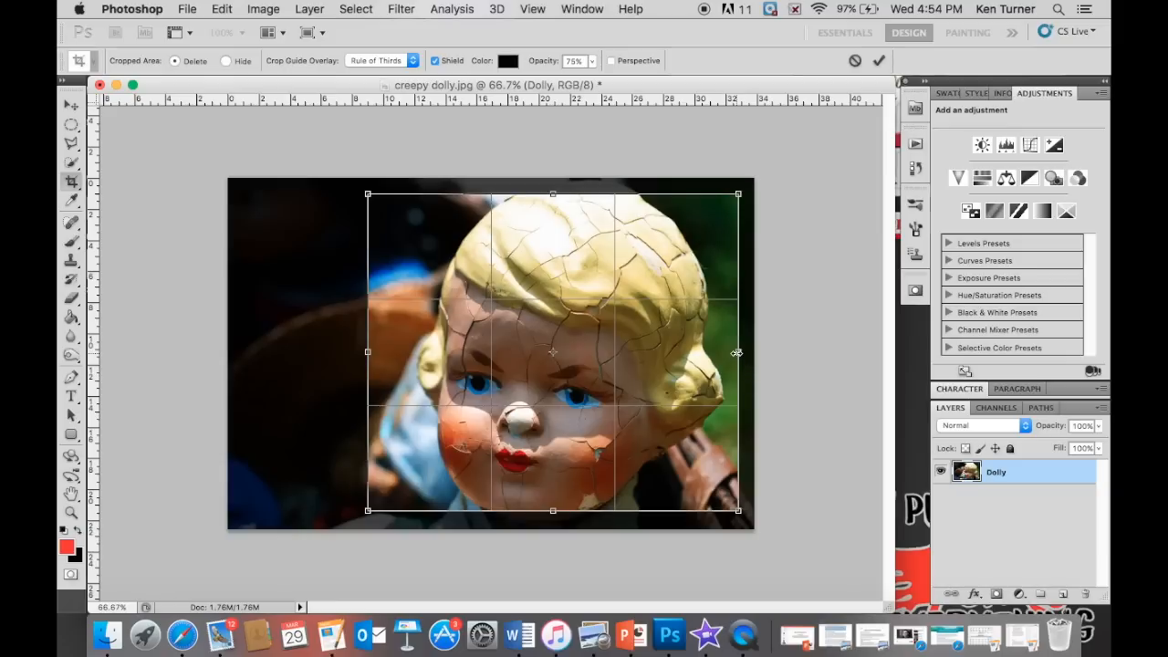
drag(739, 353, 520, 376)
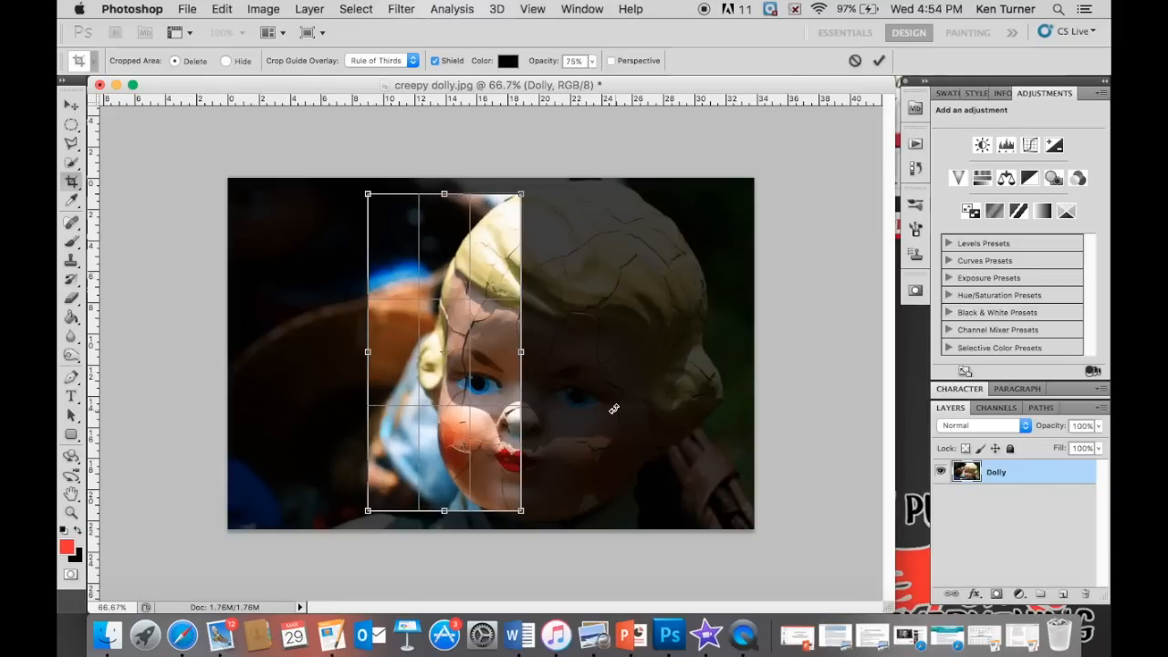
key(Return)
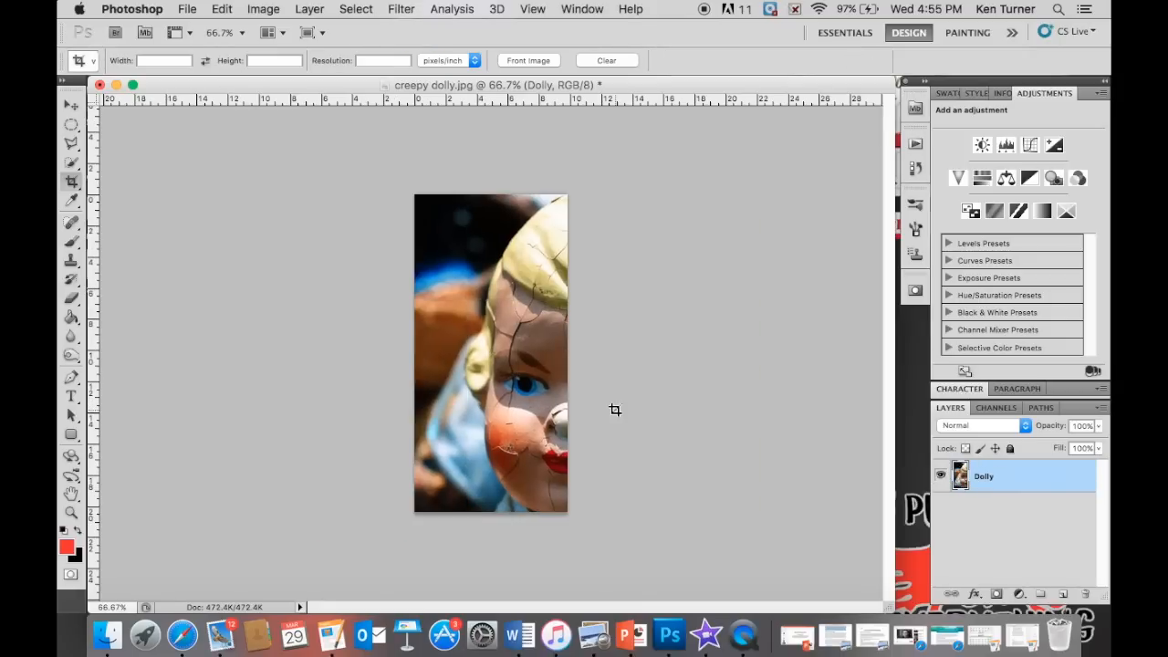
key(super+z)
Sample the blue of the eye and the red of the lips with the Eyedropper, ending with the other eye's blue as foreground
click(72, 201)
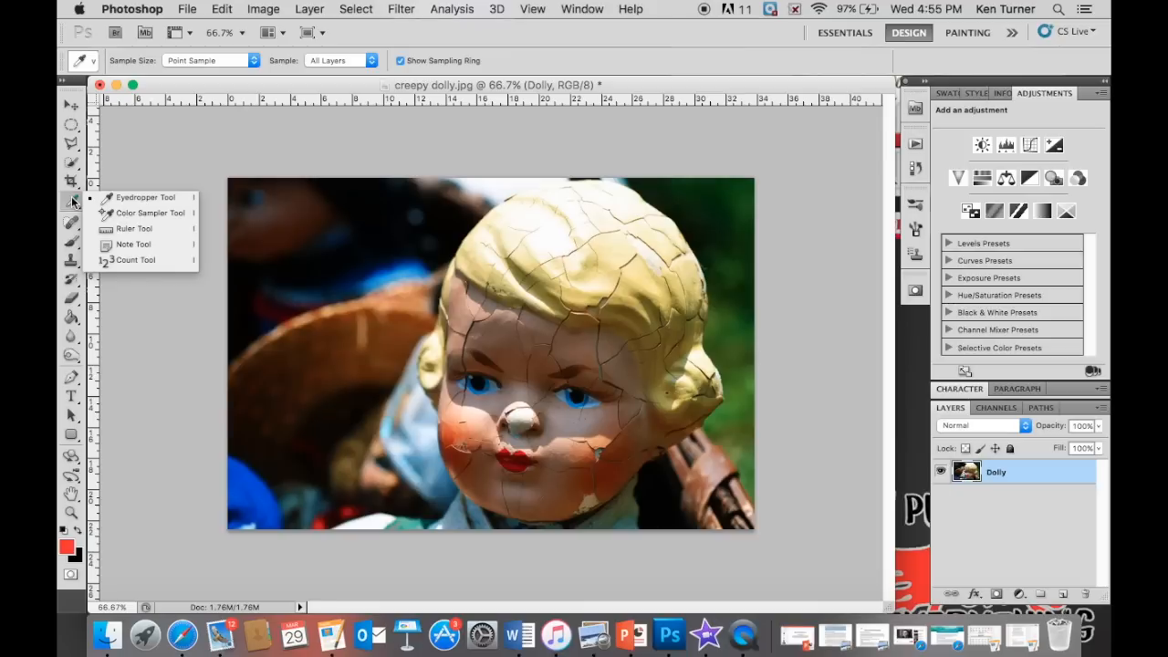
click(160, 200)
click(480, 386)
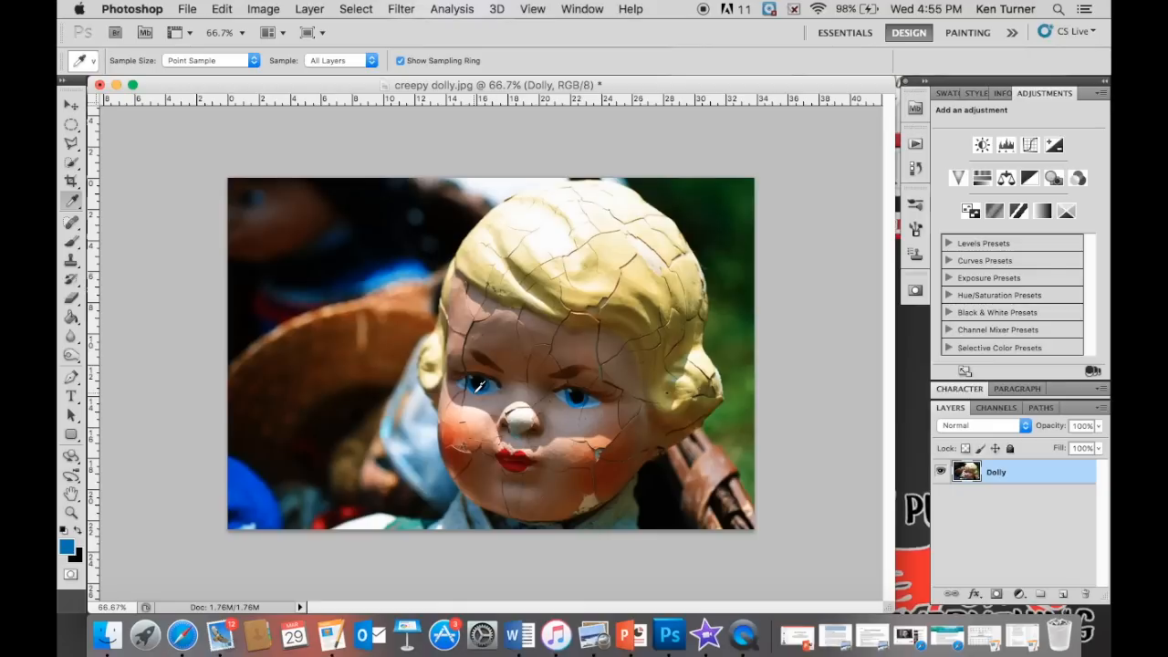
click(523, 451)
click(523, 449)
click(575, 396)
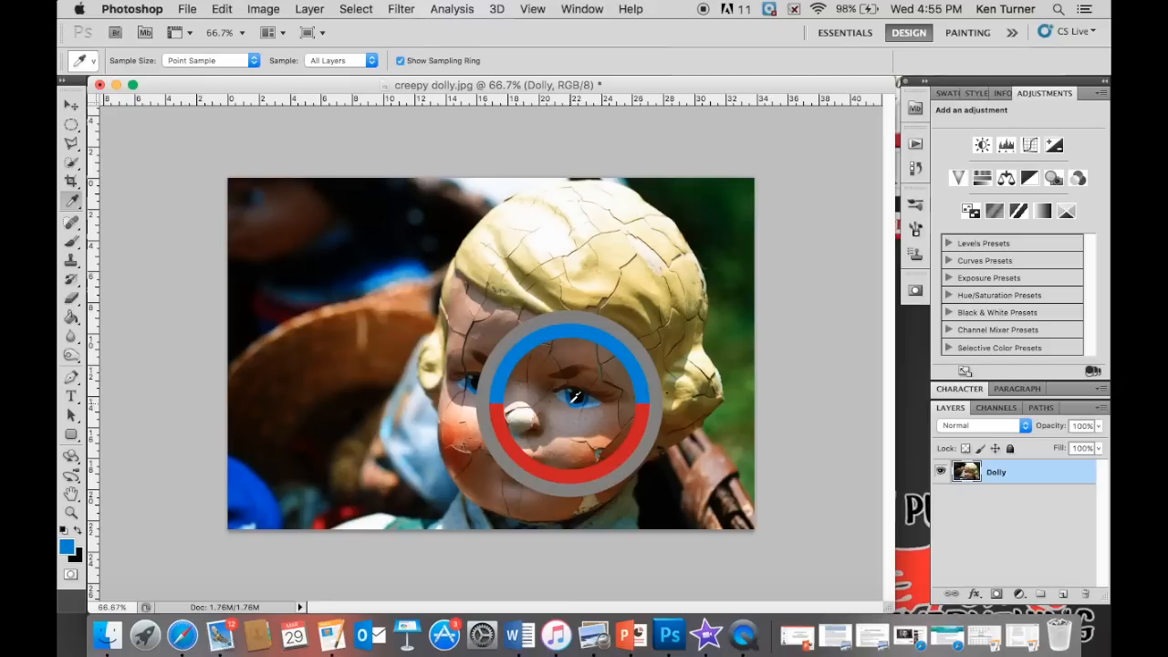
Activate the Spot Healing Brush and look through the related healing, patch and red-eye tools
click(72, 223)
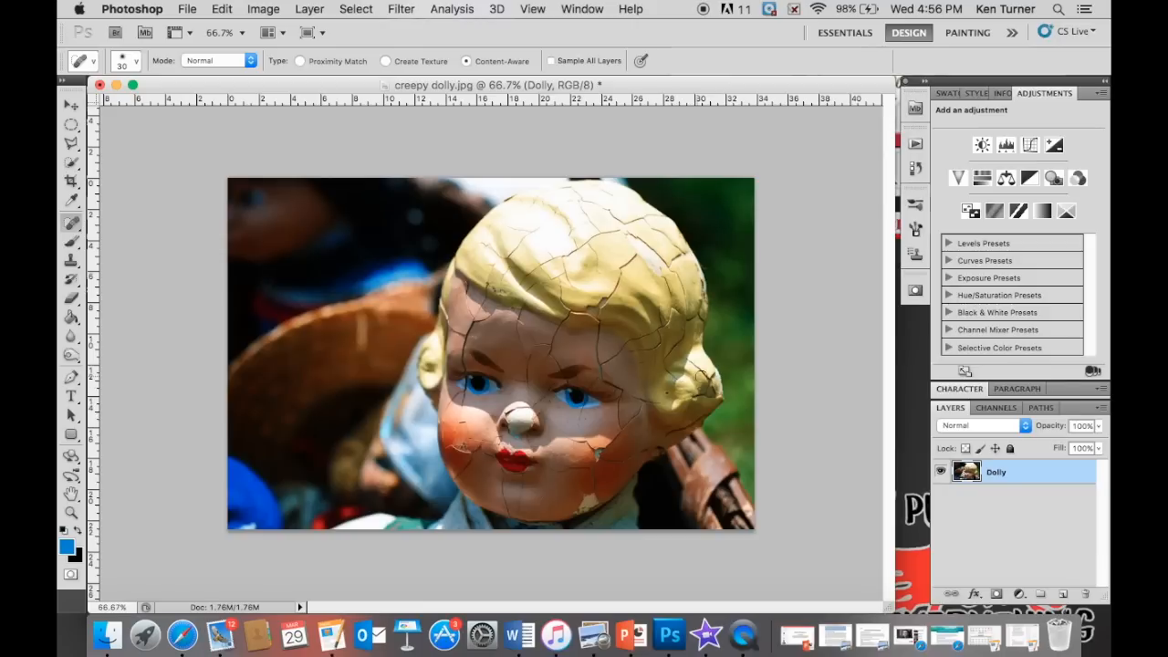
click(75, 224)
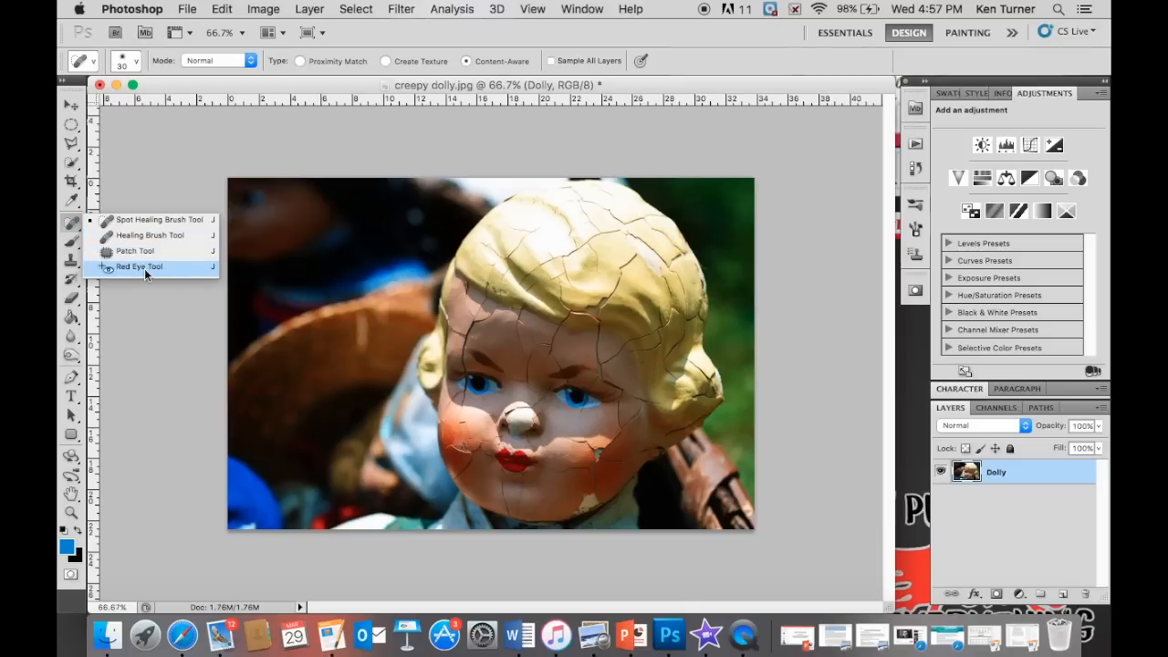
Paint a looping blue scribble over the background beside the doll with the 15 px Brush, and undo it
click(71, 241)
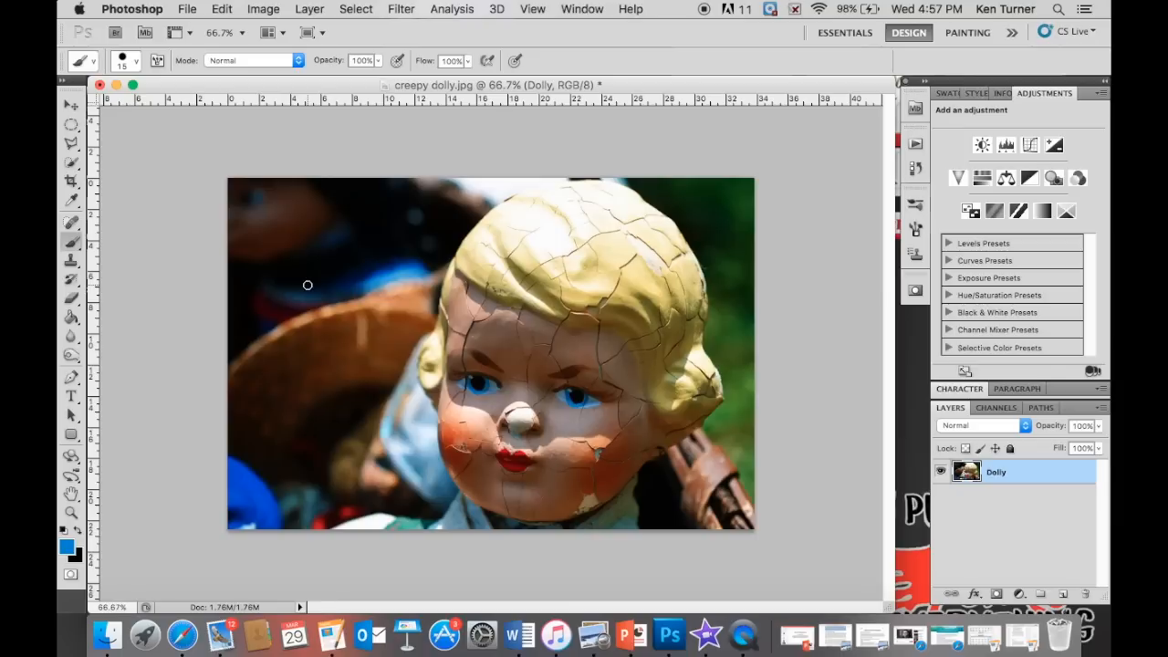
mouse_move(308, 285)
mouse_down()
mouse_move(368, 284)
mouse_move(306, 260)
mouse_move(377, 322)
mouse_move(363, 247)
mouse_move(388, 315)
mouse_move(396, 241)
mouse_move(332, 278)
mouse_move(331, 220)
mouse_move(289, 276)
mouse_move(300, 246)
mouse_move(283, 328)
mouse_move(333, 359)
mouse_up()
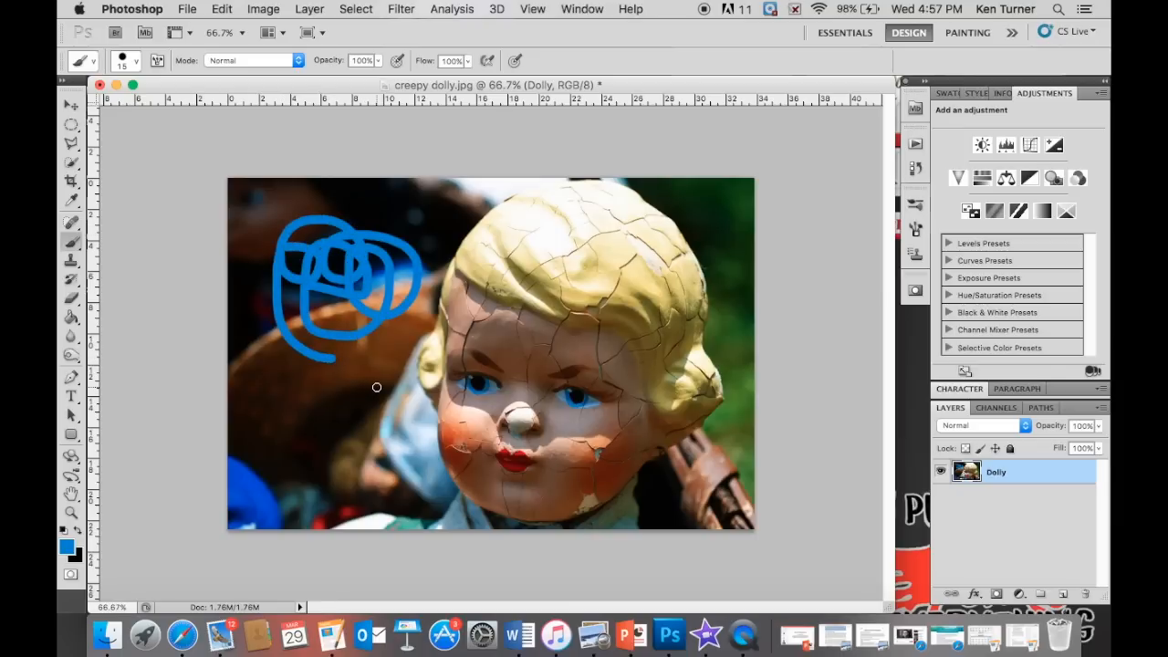
key(super+z)
Draw a thin blue scribble over the straw hat area with the 1 px Pencil, and undo it
click(72, 243)
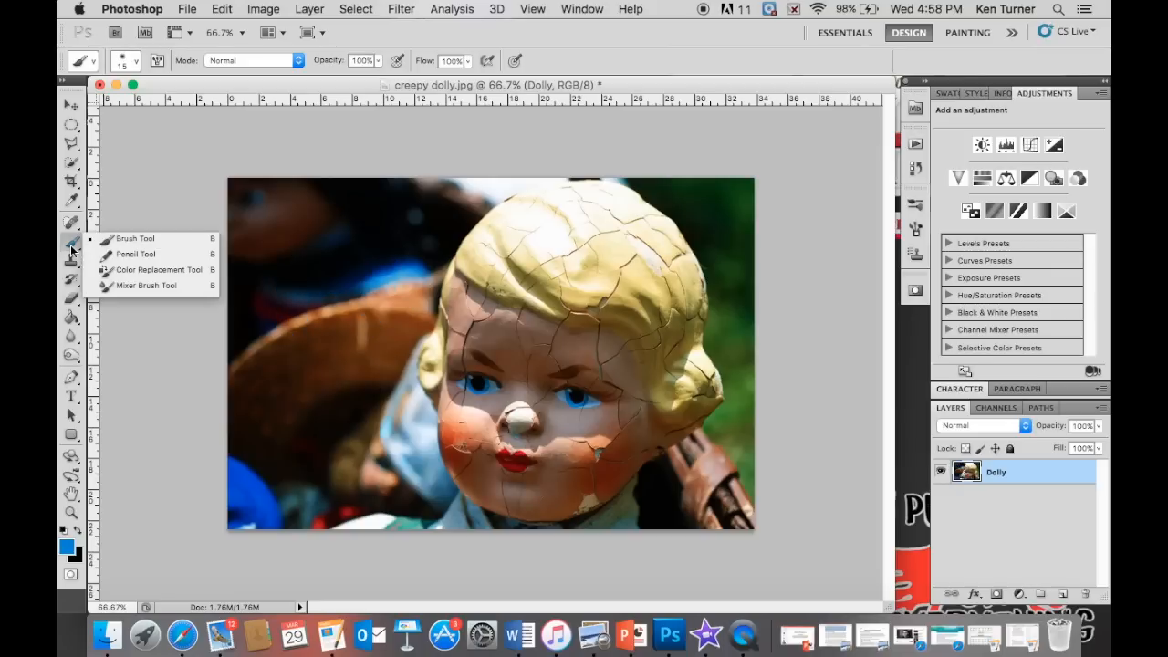
click(135, 254)
mouse_move(330, 241)
mouse_down()
mouse_move(365, 294)
mouse_move(340, 312)
mouse_move(280, 300)
mouse_move(303, 303)
mouse_move(332, 365)
mouse_up()
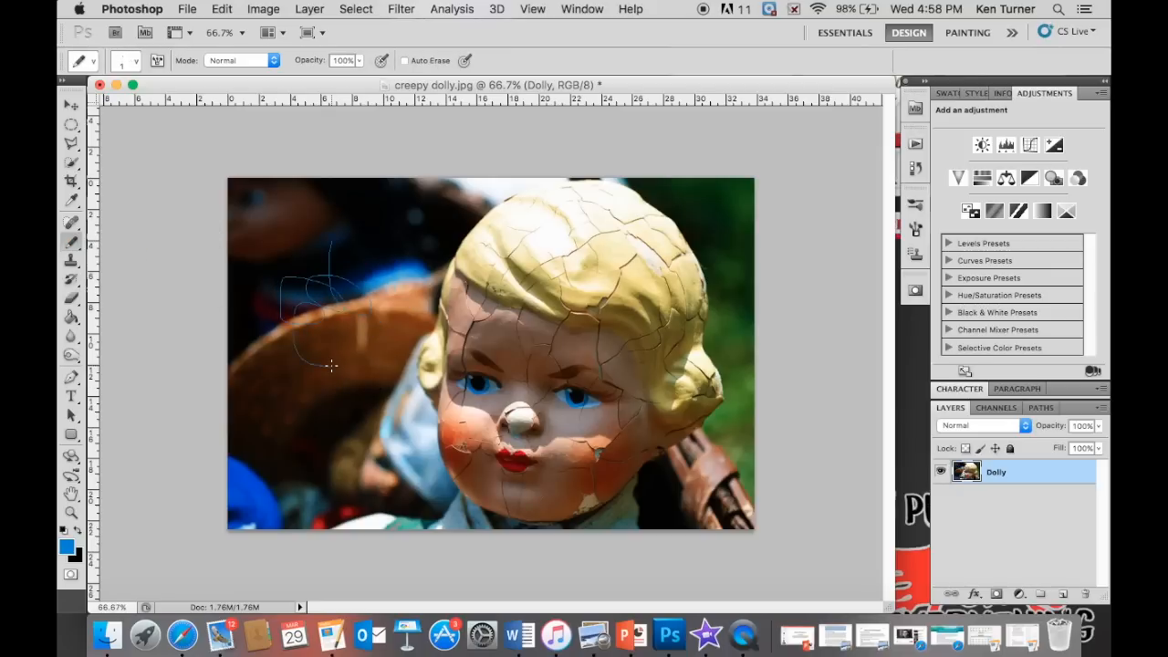
key(super+z)
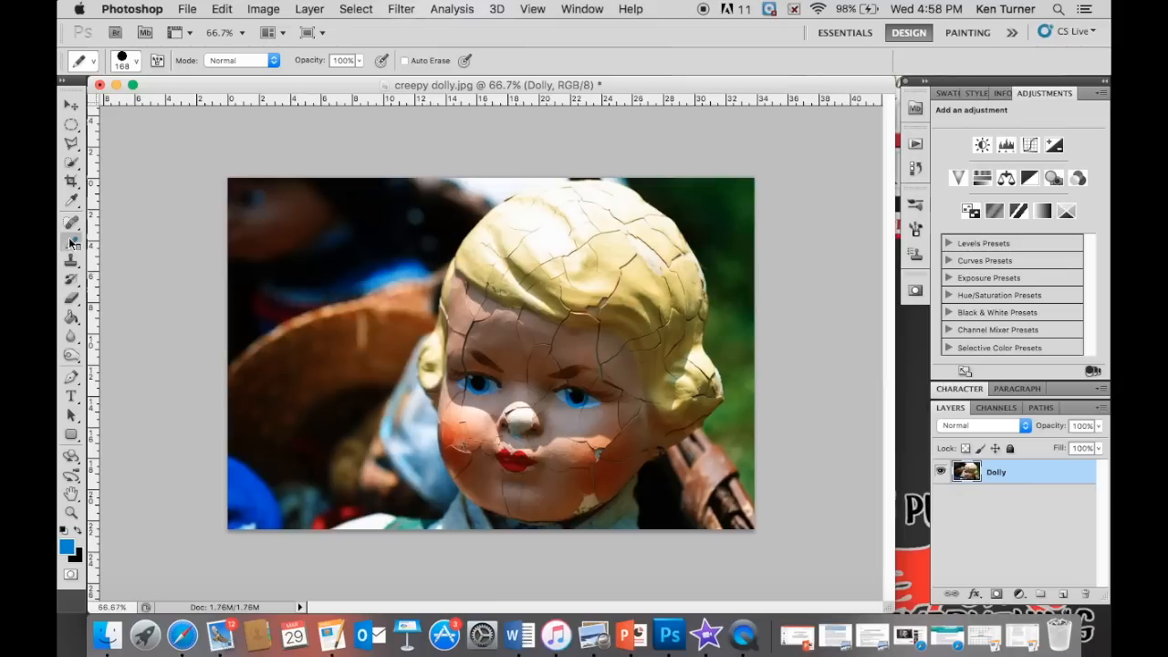
Paint over the doll's forehead between the eyes with the Clone Stamp at a 125 px brush size
click(72, 242)
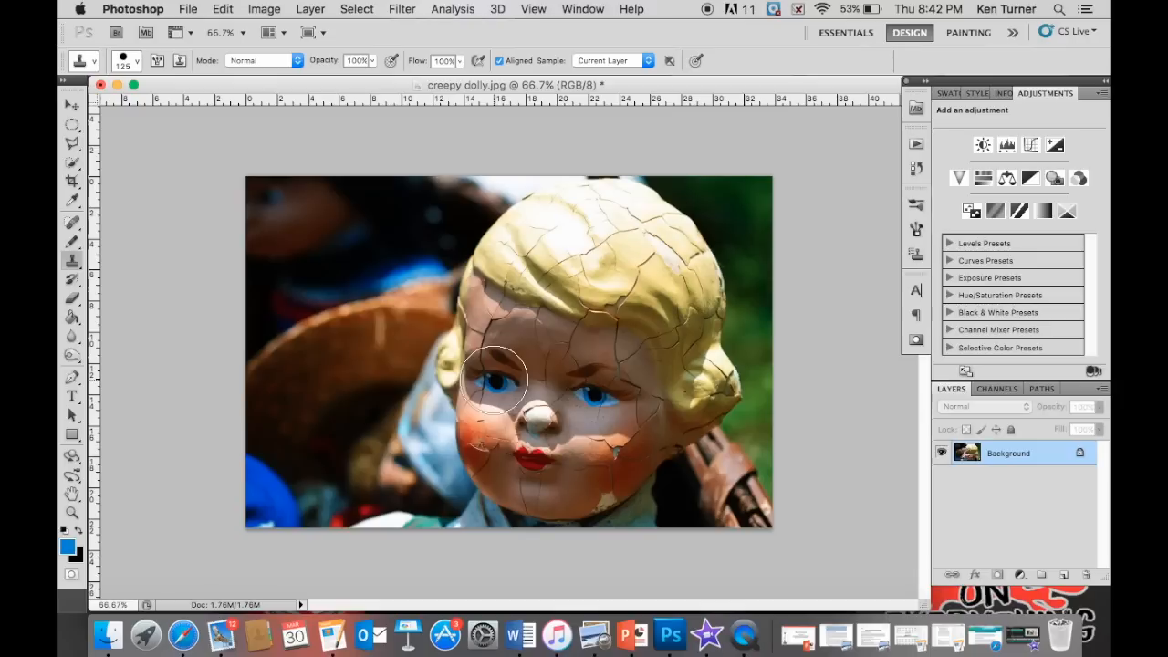
drag(521, 347, 549, 341)
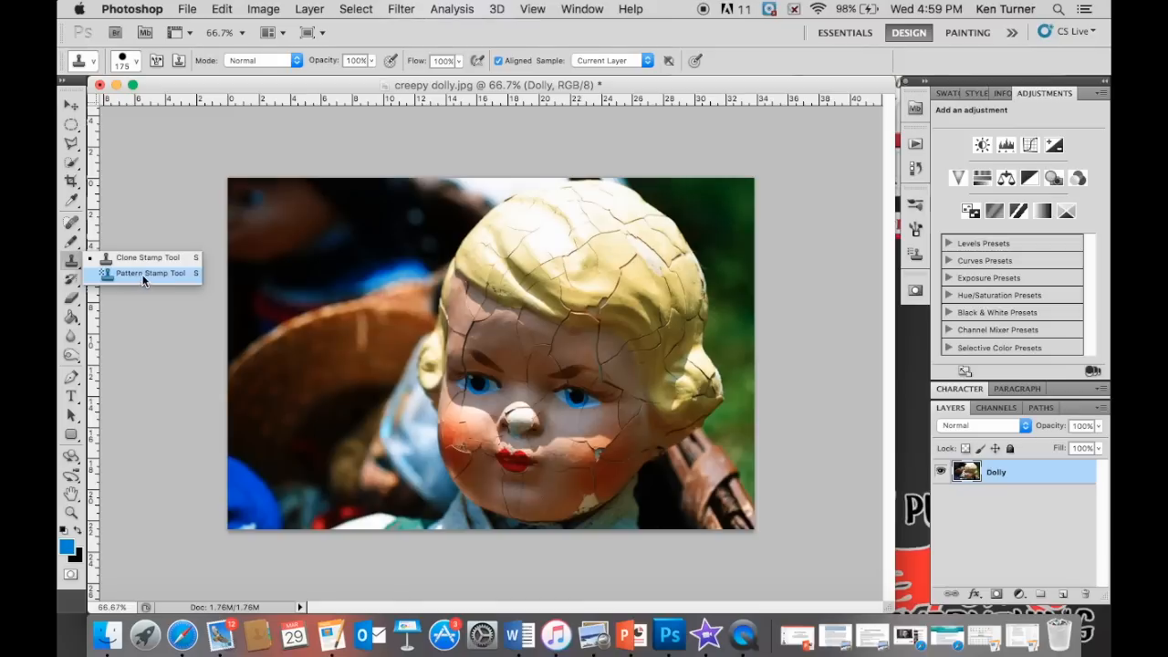
Paint a bubble-pattern patch over the background beside the doll with the Pattern Stamp at 50 px, and undo it
click(146, 274)
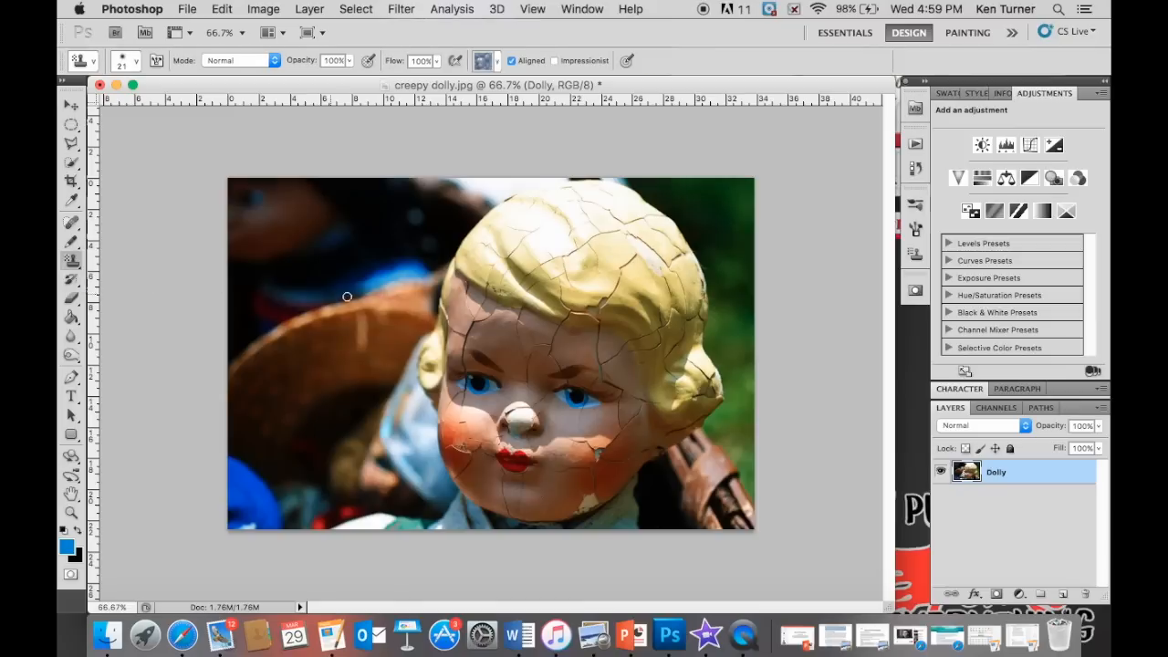
key(bracketright)
key(bracketright)
key(bracketright)
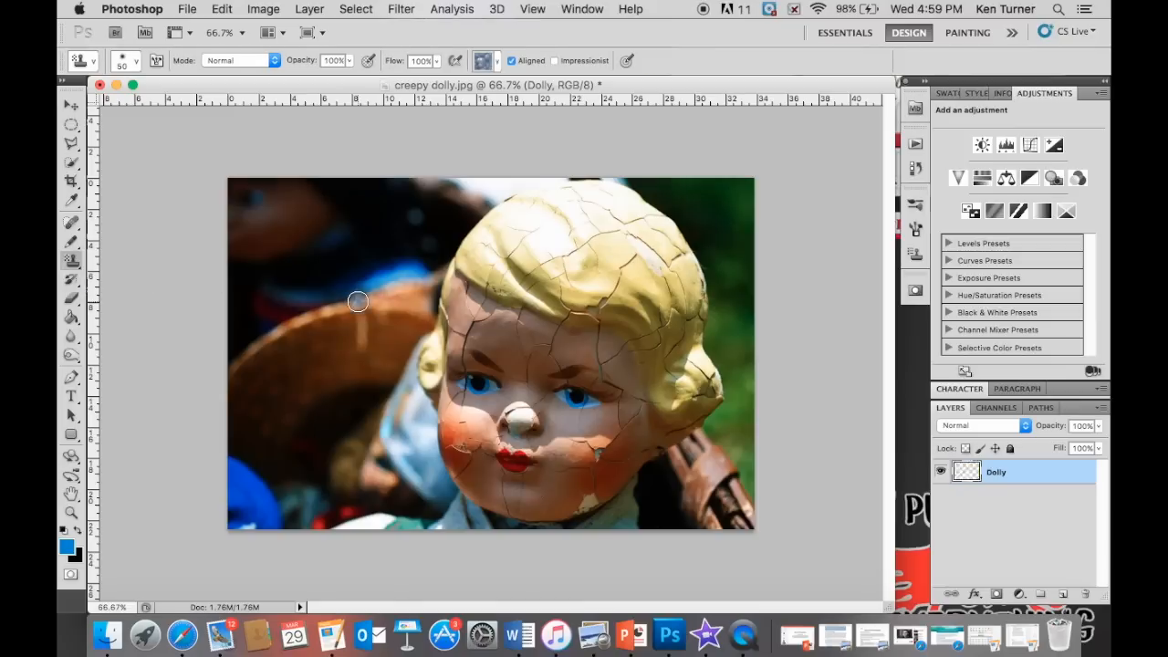
mouse_move(358, 301)
mouse_down()
mouse_move(350, 271)
mouse_move(346, 330)
mouse_move(384, 303)
mouse_move(359, 265)
mouse_move(325, 304)
mouse_move(363, 335)
mouse_move(370, 273)
mouse_move(337, 335)
mouse_move(400, 327)
mouse_move(368, 257)
mouse_move(326, 294)
mouse_move(365, 356)
mouse_move(392, 285)
mouse_move(348, 265)
mouse_up()
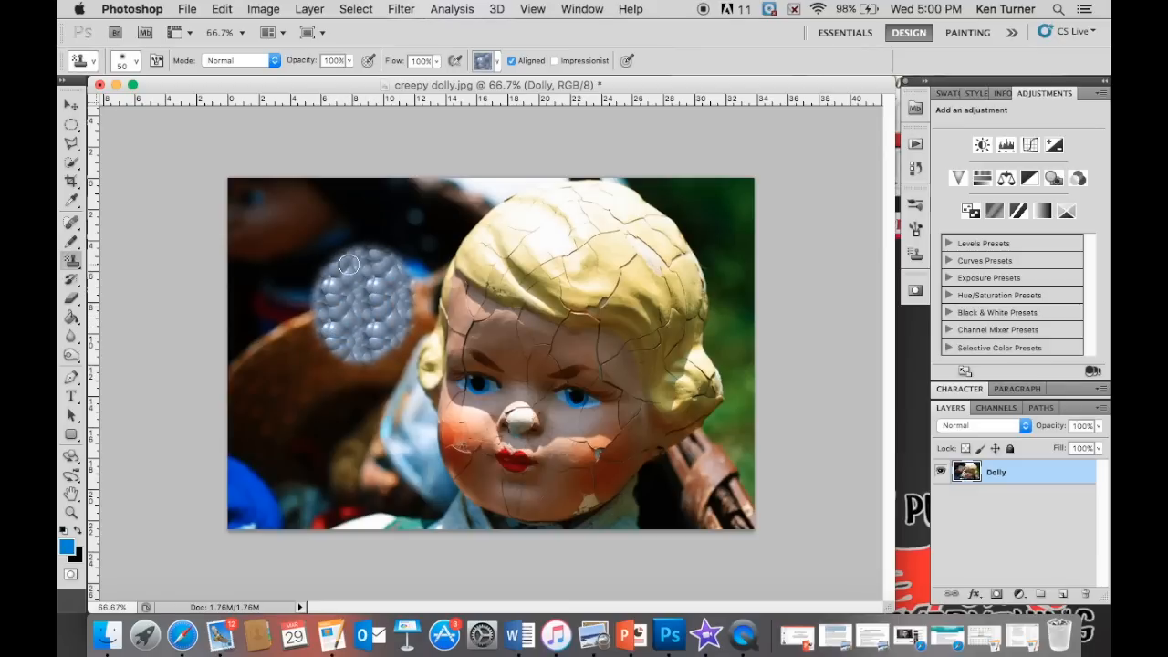
key(super+z)
Erase a strip along the edge of the doll's face with the 45 px Eraser, and paint it back with the History Brush
click(73, 282)
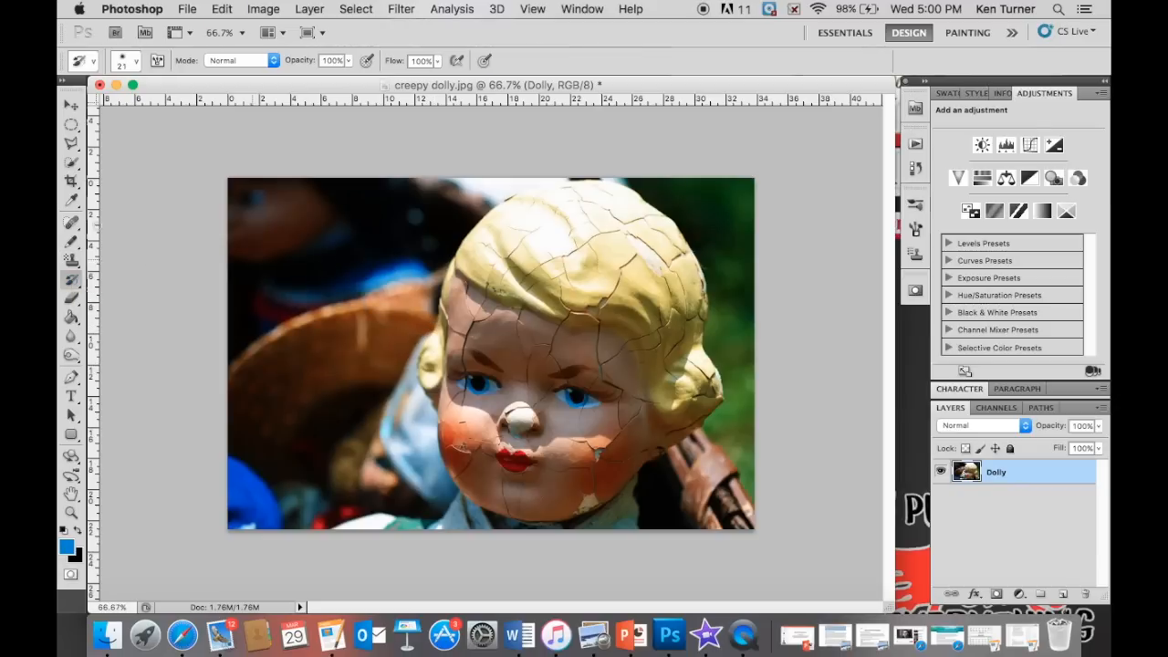
click(71, 298)
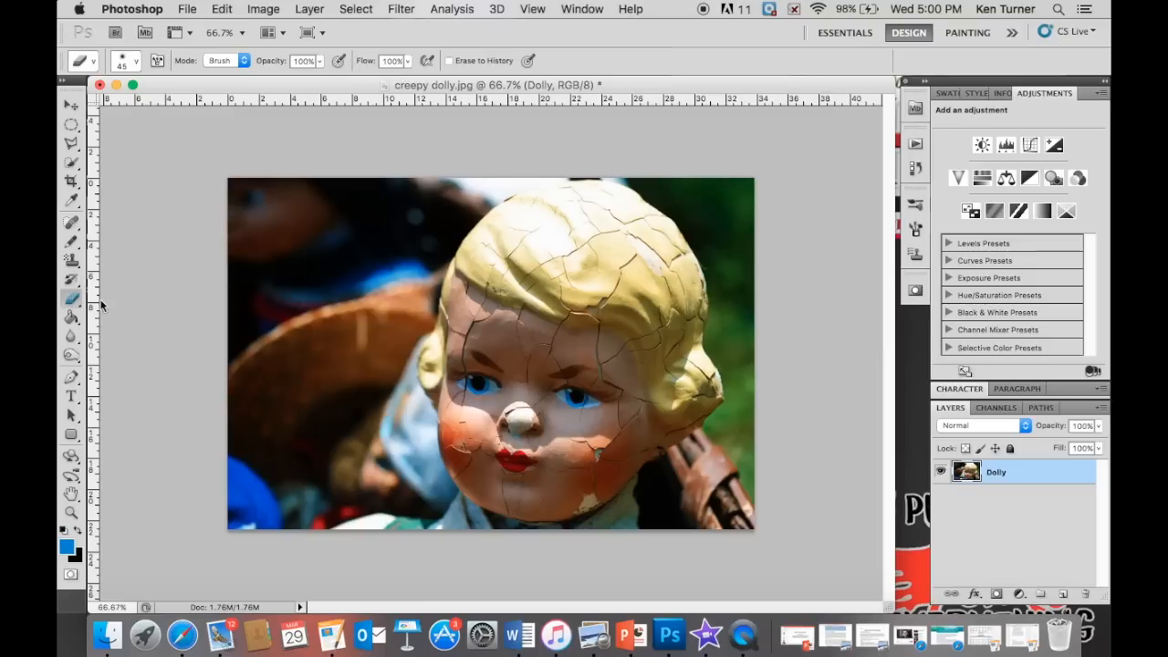
mouse_move(455, 351)
mouse_down()
mouse_move(443, 316)
mouse_move(406, 425)
mouse_up()
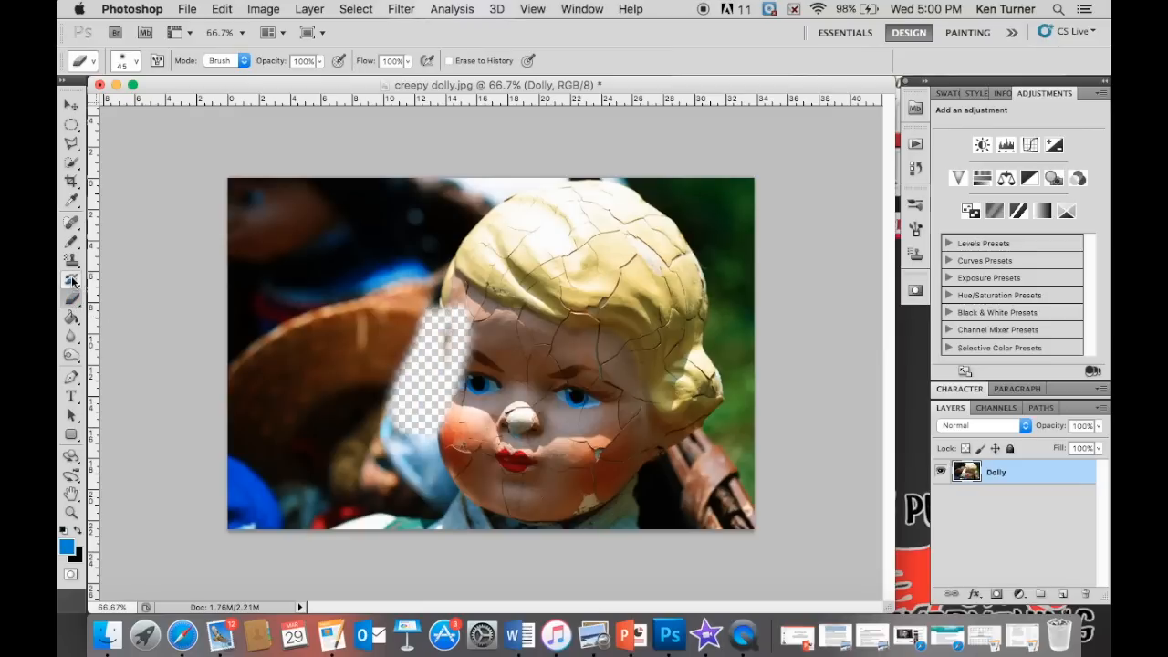
click(73, 279)
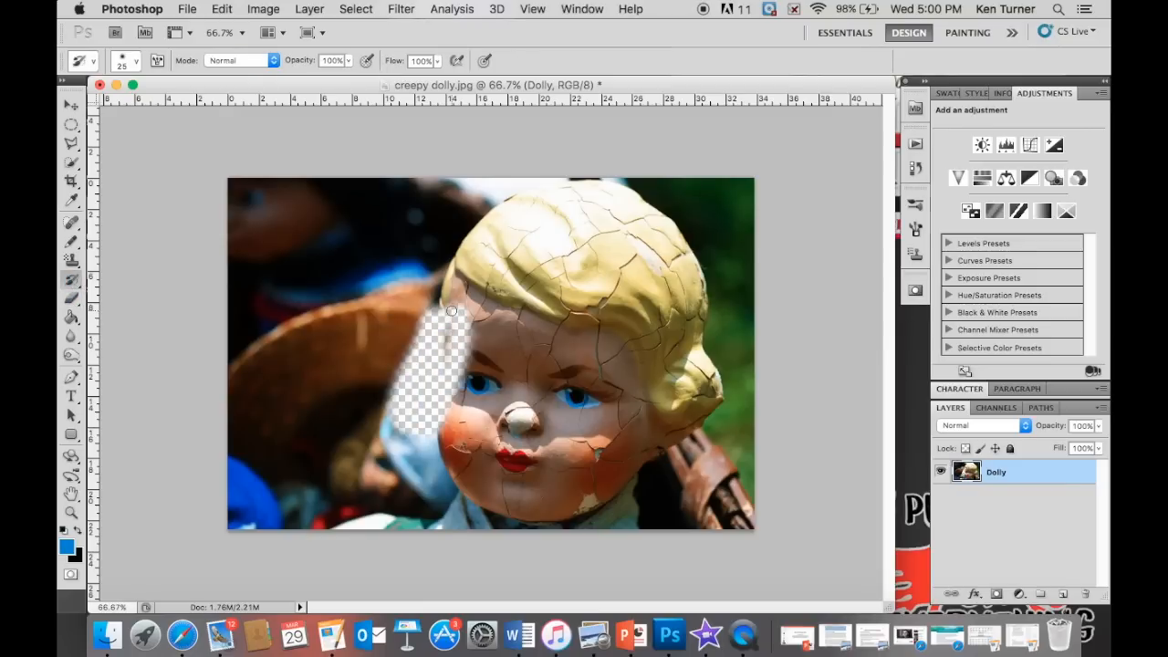
mouse_move(467, 321)
mouse_down()
mouse_move(463, 354)
mouse_move(449, 354)
mouse_move(463, 353)
mouse_move(445, 406)
mouse_move(435, 306)
mouse_move(440, 429)
mouse_move(442, 337)
mouse_up()
mouse_move(433, 399)
mouse_down()
mouse_move(411, 401)
mouse_move(424, 319)
mouse_move(406, 429)
mouse_up()
Erase a streak from the background across the doll's hair with the Eraser, and undo it
click(70, 299)
click(162, 295)
mouse_move(415, 248)
mouse_down()
mouse_move(539, 328)
mouse_move(533, 284)
mouse_move(486, 307)
mouse_move(438, 229)
mouse_move(509, 278)
mouse_move(680, 296)
mouse_move(607, 301)
mouse_move(633, 313)
mouse_up()
key(super+z)
Fill the doll's cheek with the blue foreground color using the Paint Bucket at tolerance 32, and undo it
click(71, 317)
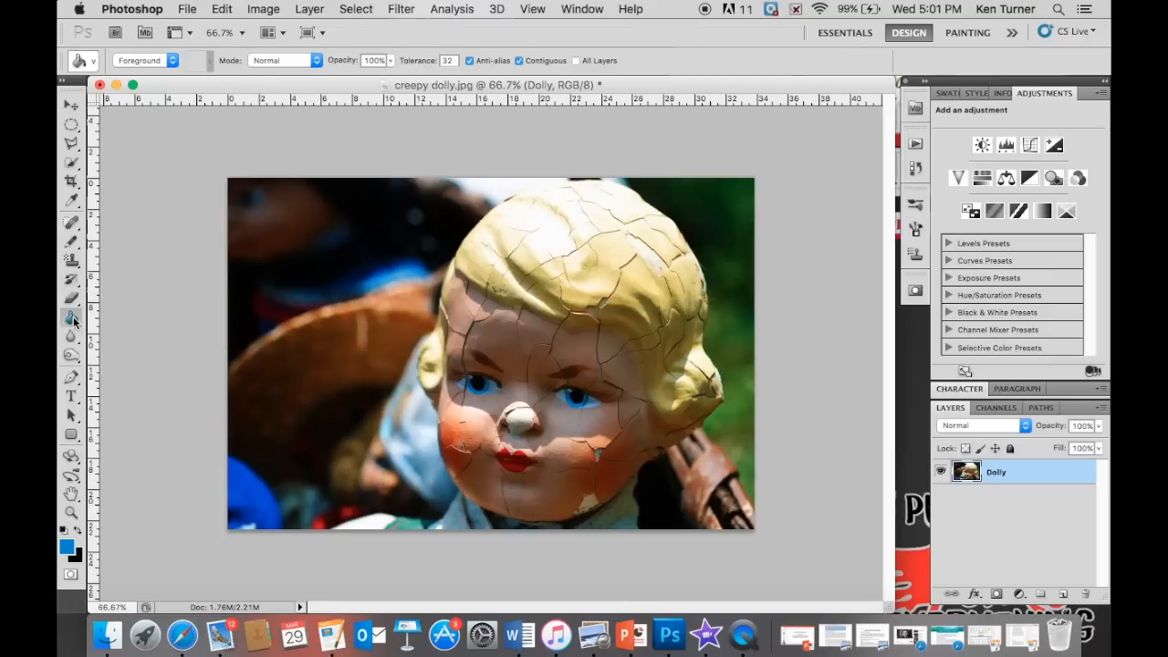
click(467, 413)
key(super+z)
Activate the Blur and Burn tools in turn and look through the related dodge, burn and sponge tools
click(72, 337)
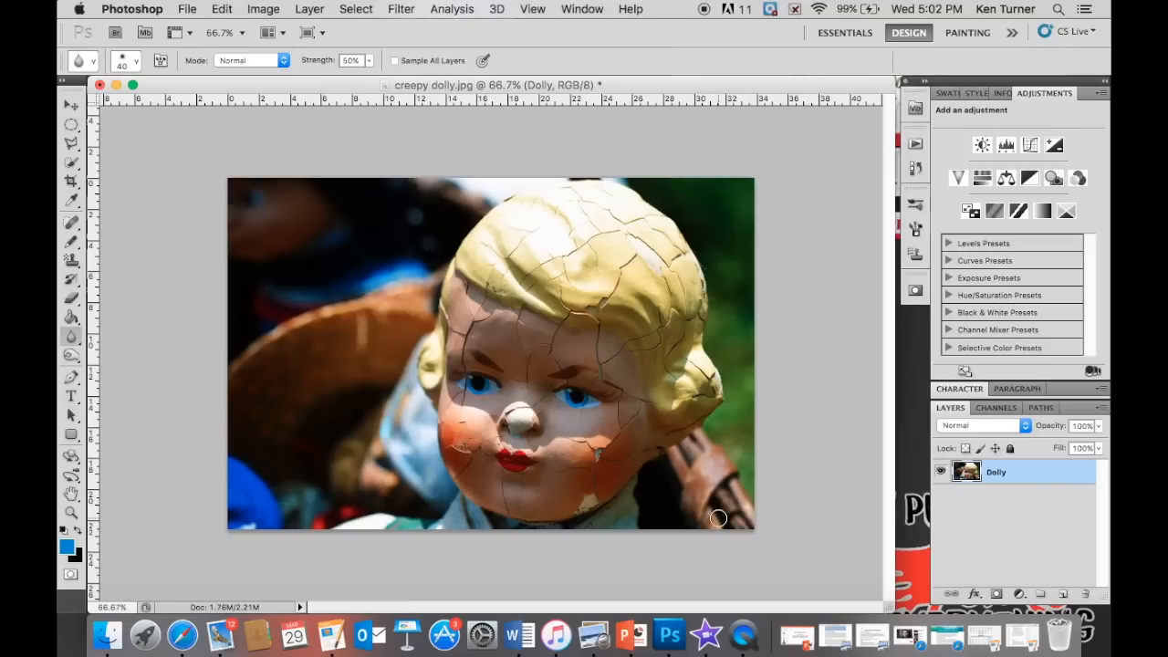
click(72, 355)
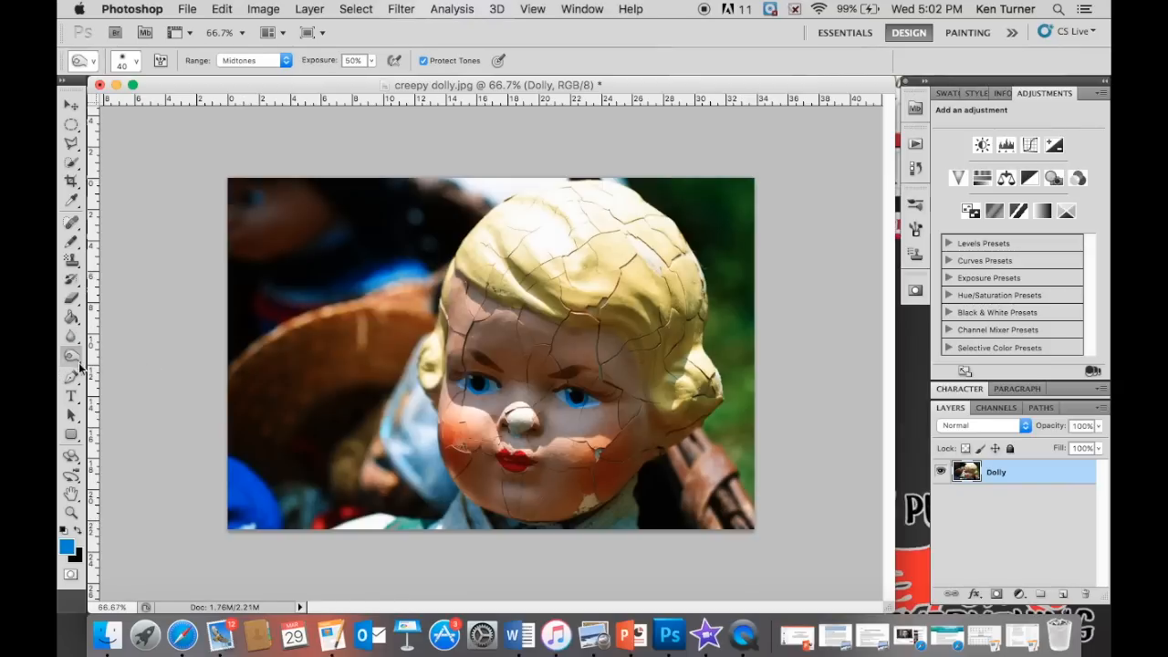
click(72, 364)
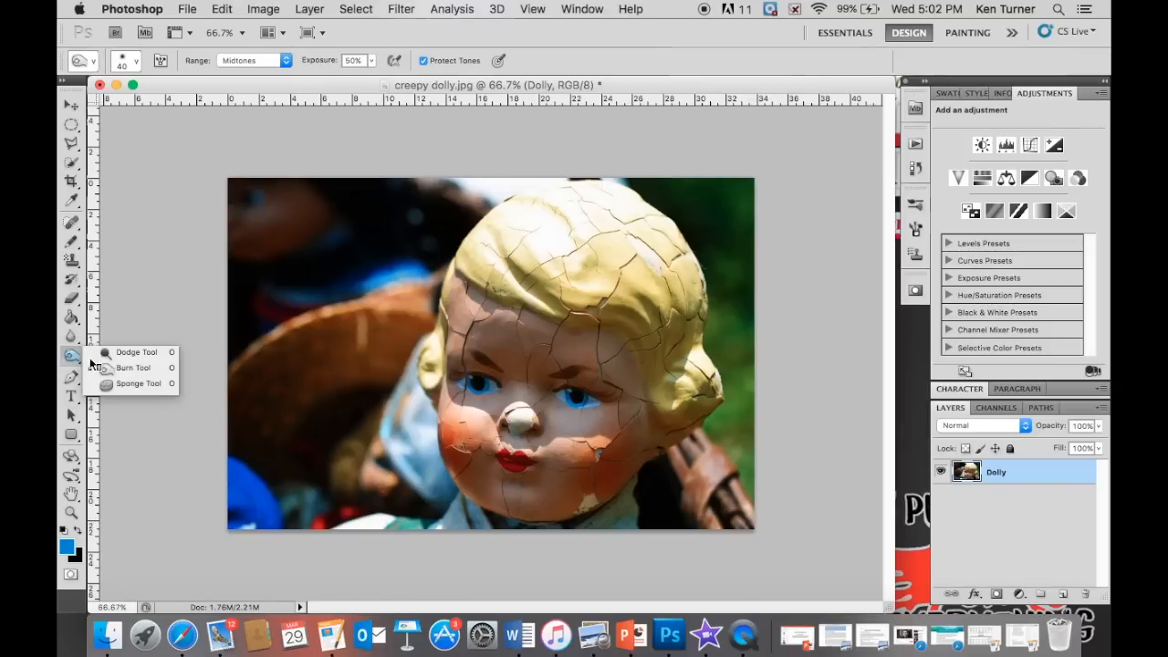
Lighten both of the doll's eyes with the Dodge tool at a 45 px brush, Midtones range and 50% exposure
click(141, 353)
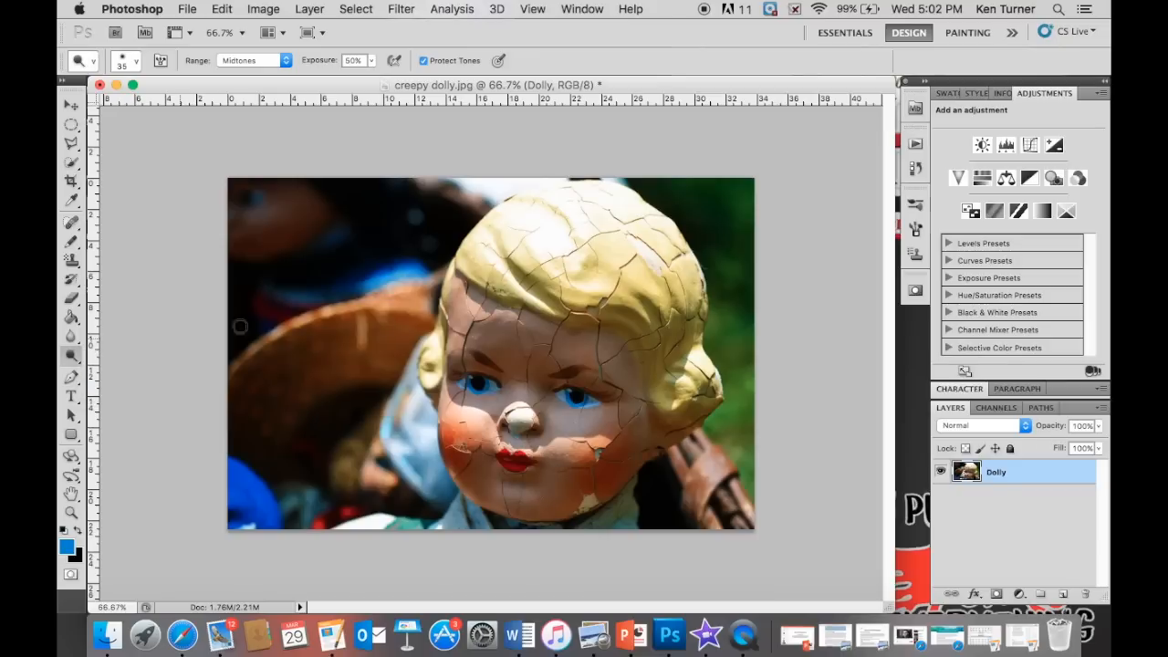
key(bracketright)
key(bracketright)
key(bracketright)
key(bracketleft)
key(bracketleft)
key(bracketleft)
mouse_move(491, 388)
mouse_down()
mouse_move(519, 389)
mouse_move(464, 383)
mouse_move(481, 384)
mouse_up()
mouse_move(580, 401)
mouse_down()
mouse_move(561, 394)
mouse_move(594, 399)
mouse_up()
mouse_move(496, 389)
mouse_down()
mouse_move(457, 377)
mouse_move(498, 391)
mouse_move(455, 393)
mouse_up()
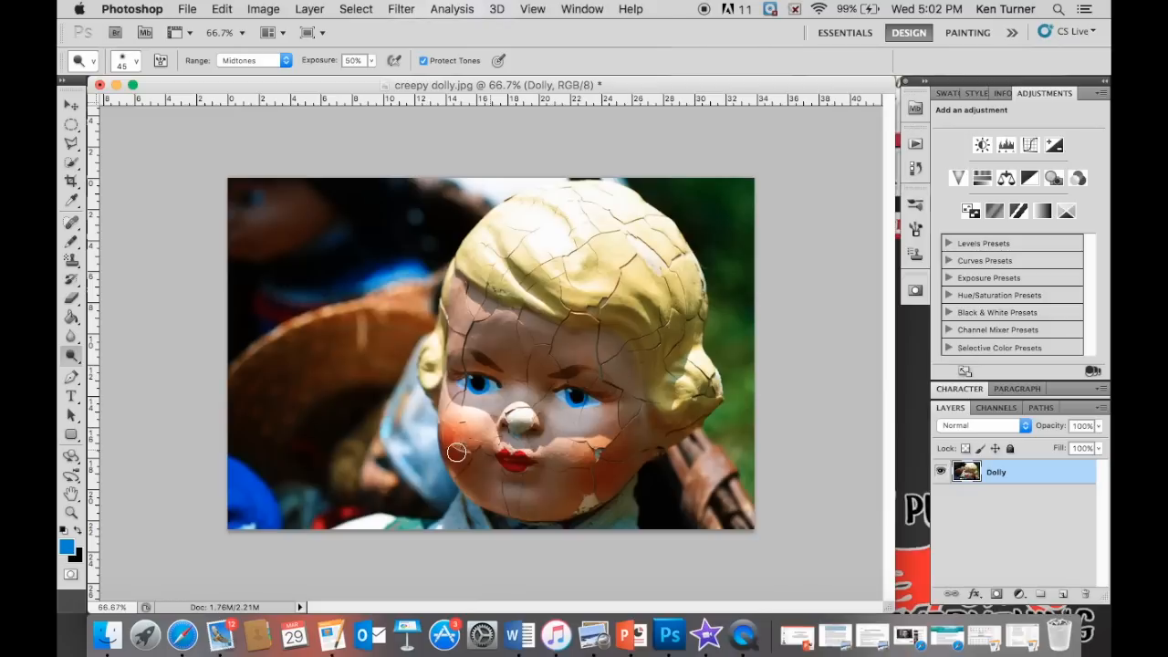
Darken the area between the doll's eyes and beside the nose with the Burn tool at 70 px, and reduce the brush size
drag(77, 358, 138, 370)
key(bracketright)
key(bracketright)
key(bracketright)
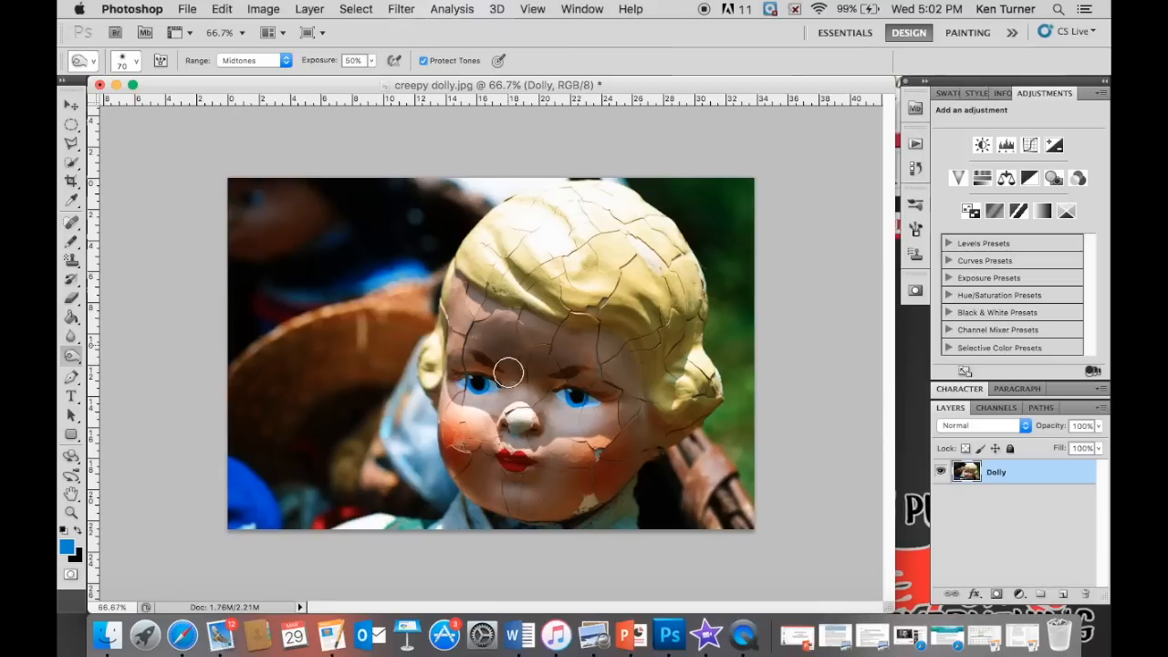
drag(556, 394, 534, 411)
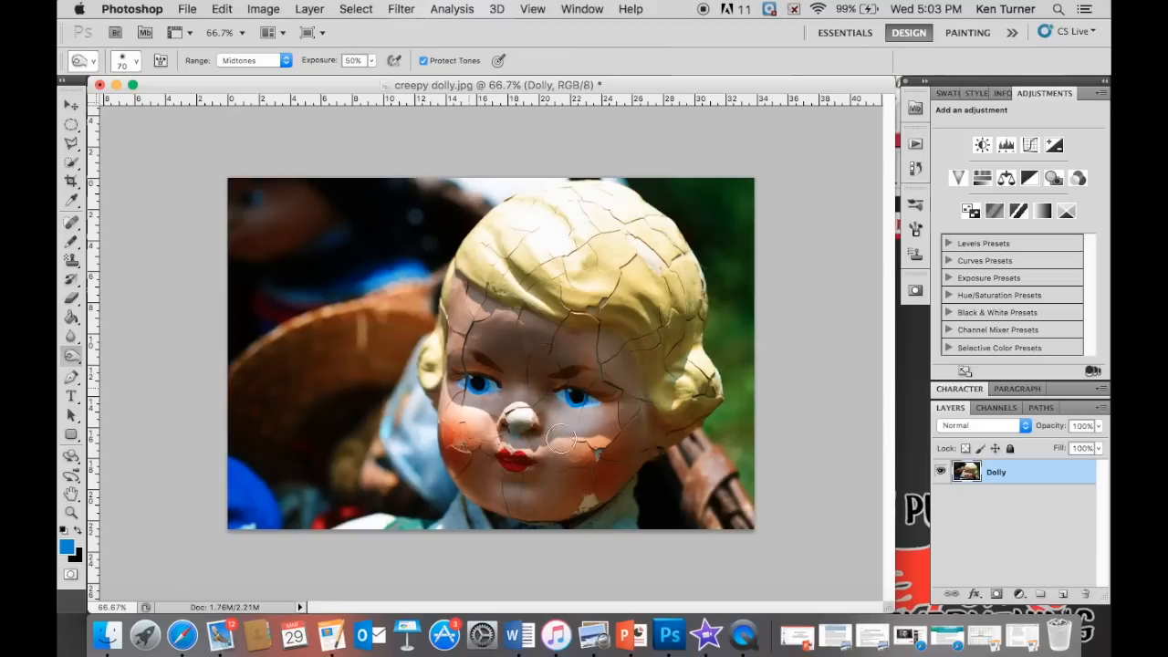
key(bracketleft)
key(bracketleft)
key(bracketleft)
key(bracketleft)
key(bracketleft)
key(bracketleft)
Trace a Pen path from the outer edge of the doll's hair along the hairline and back up through the hair
click(72, 378)
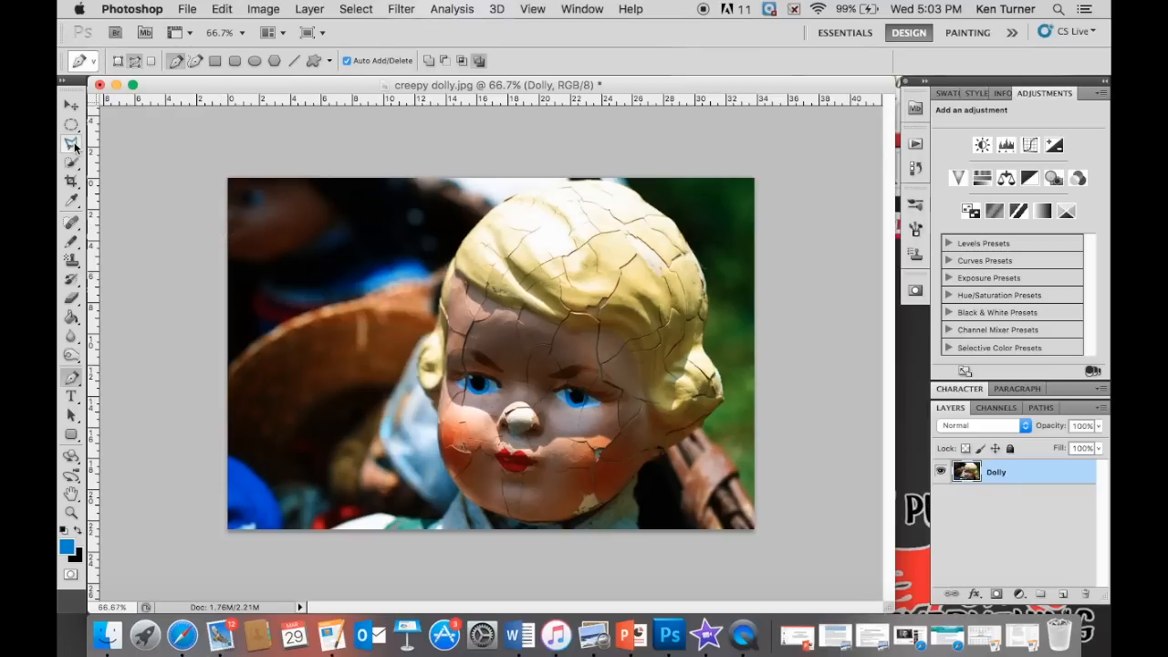
click(502, 201)
click(464, 273)
click(507, 301)
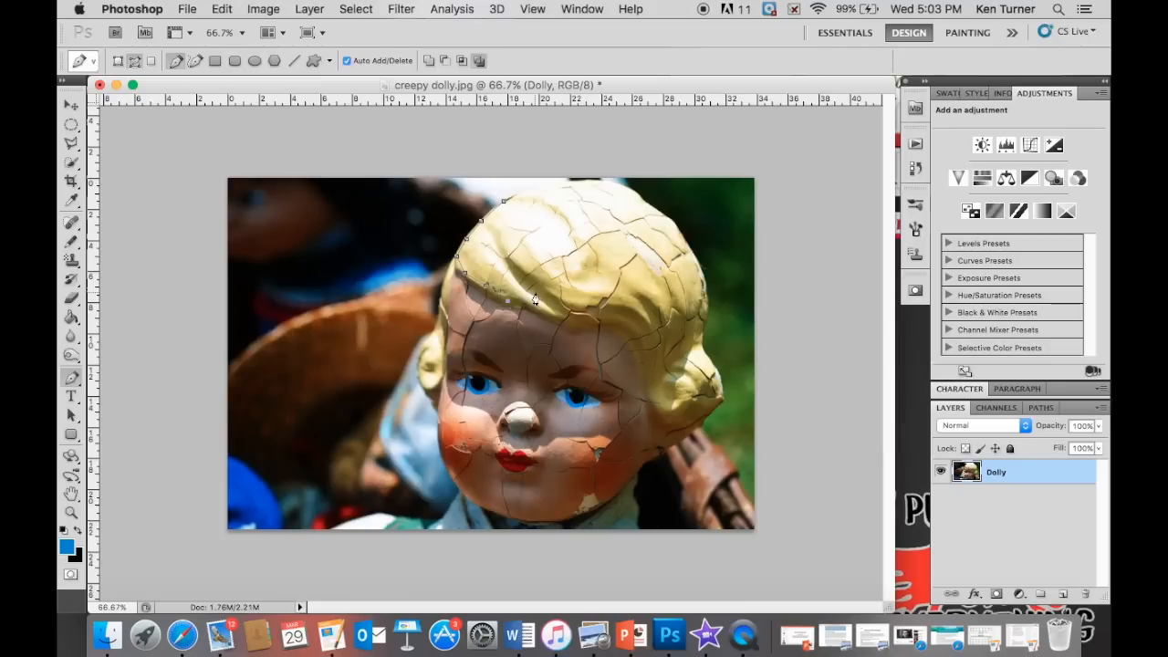
click(552, 284)
click(557, 232)
click(539, 208)
Add the blue text "DOLLY" in 66.01 pt Flicker DEMO to the image's upper-left area and move it fully inside the picture
click(71, 396)
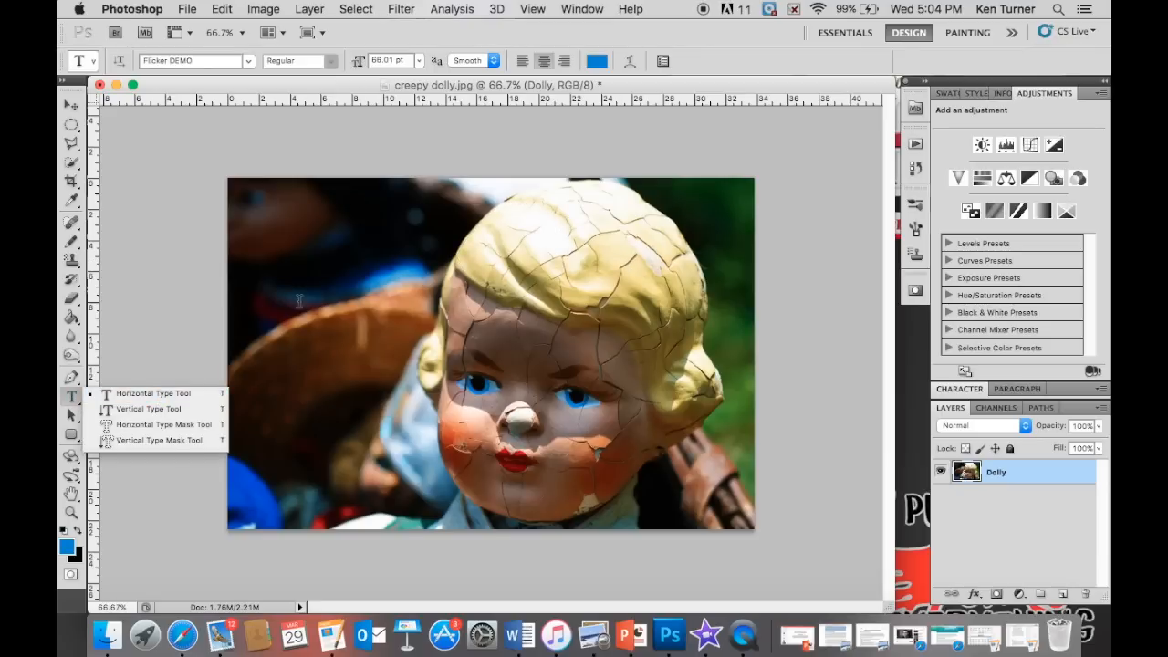
click(268, 227)
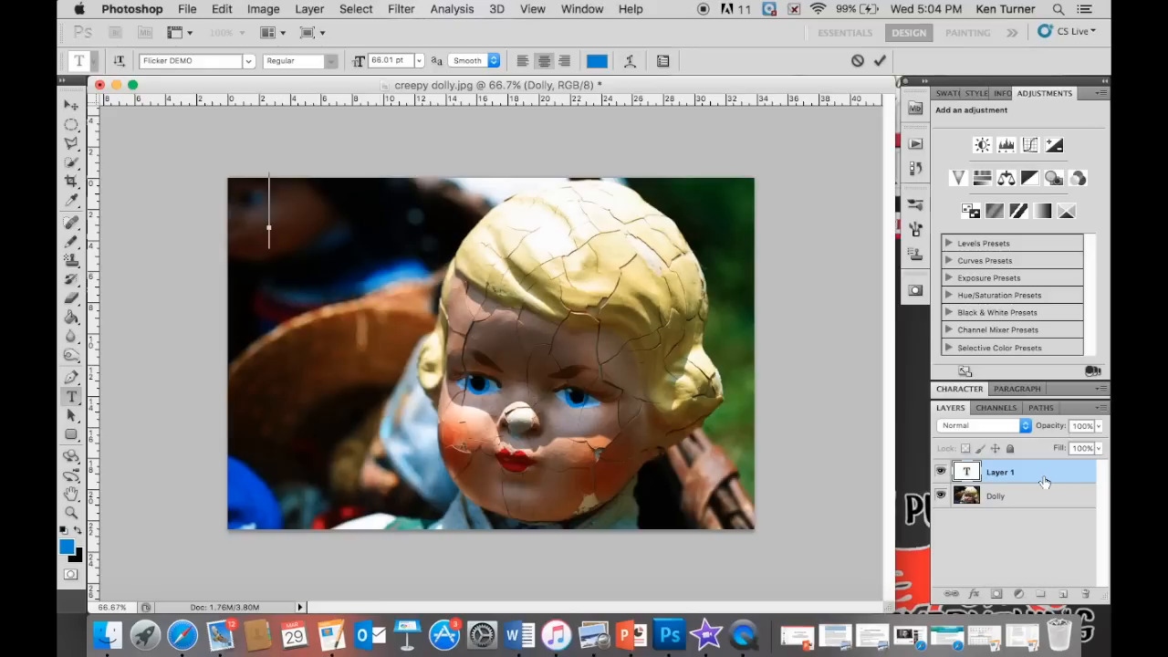
click(969, 474)
click(271, 247)
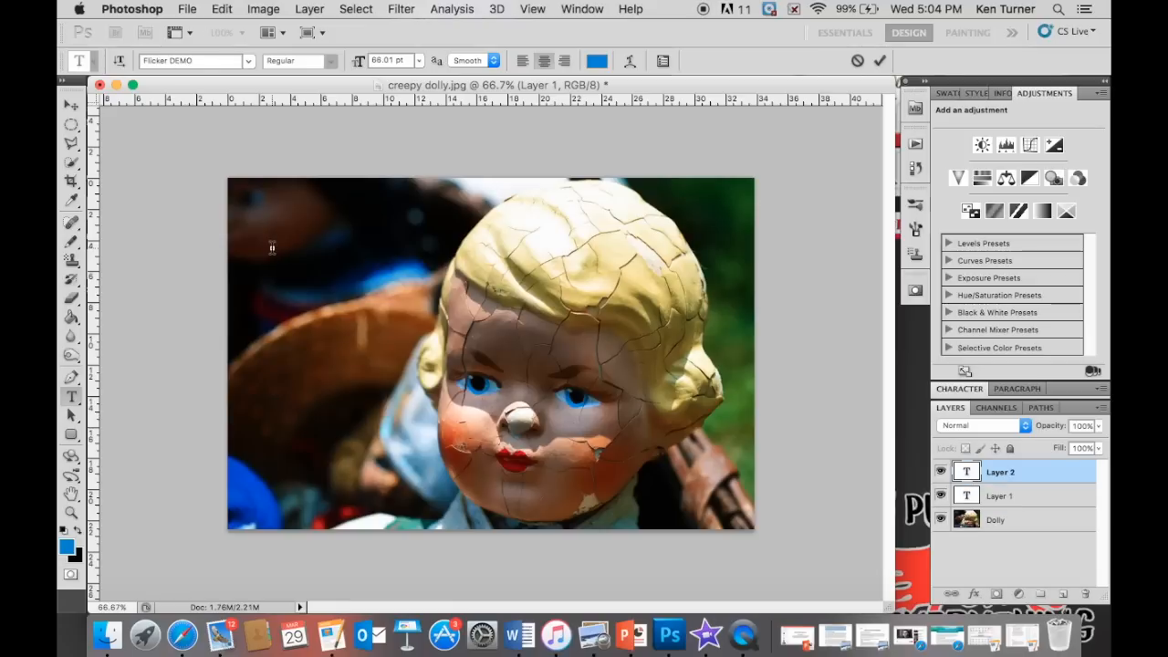
text(DOLLY)
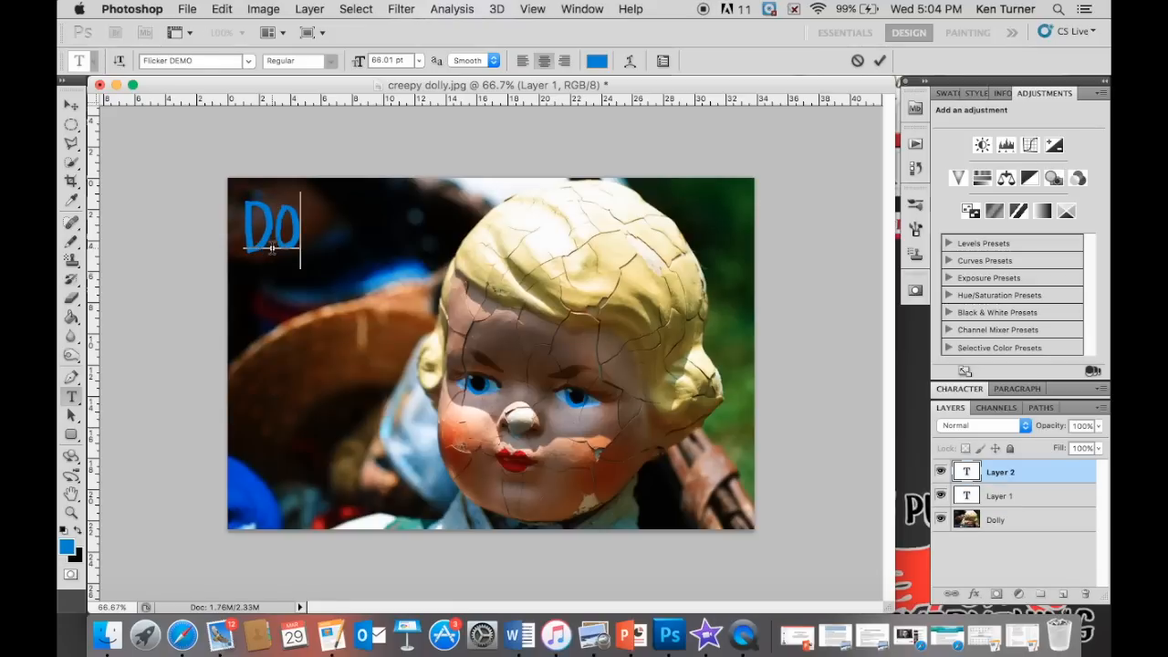
click(72, 106)
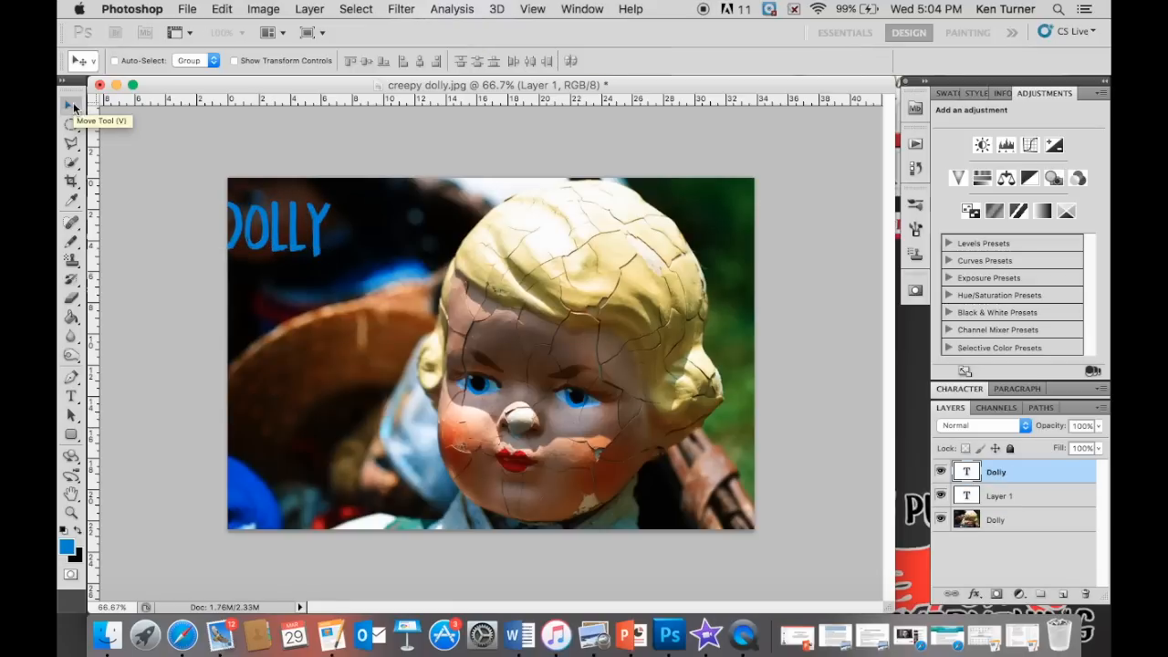
drag(264, 238, 324, 249)
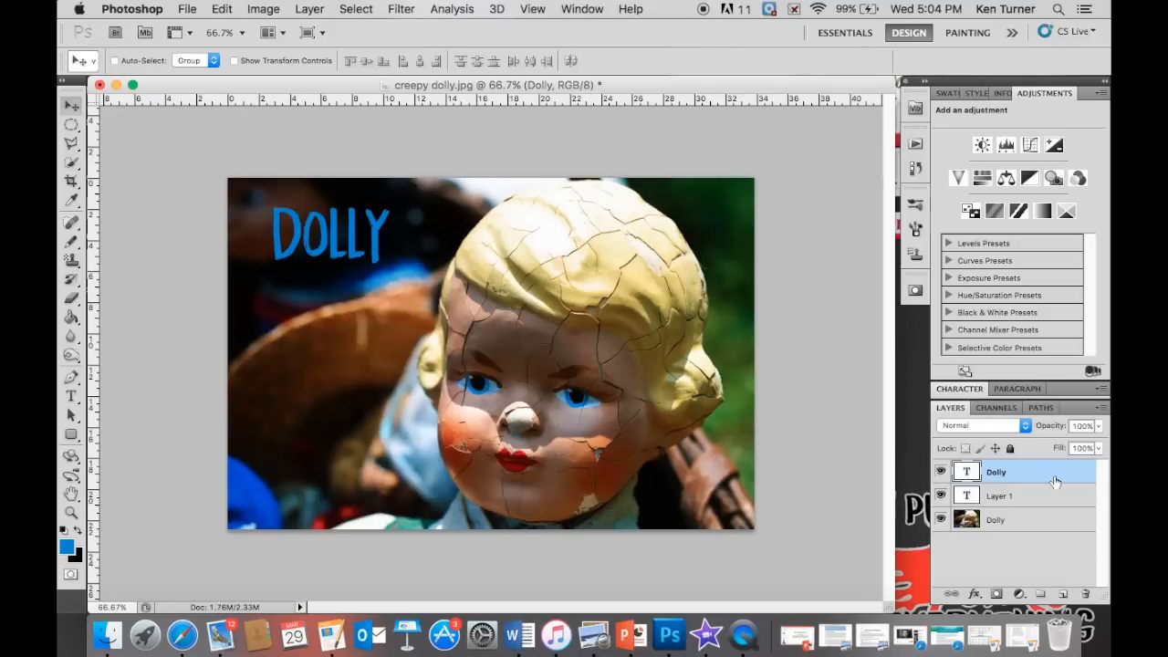
Show the character settings and change the font of the DOLLY text to Fridays
click(580, 10)
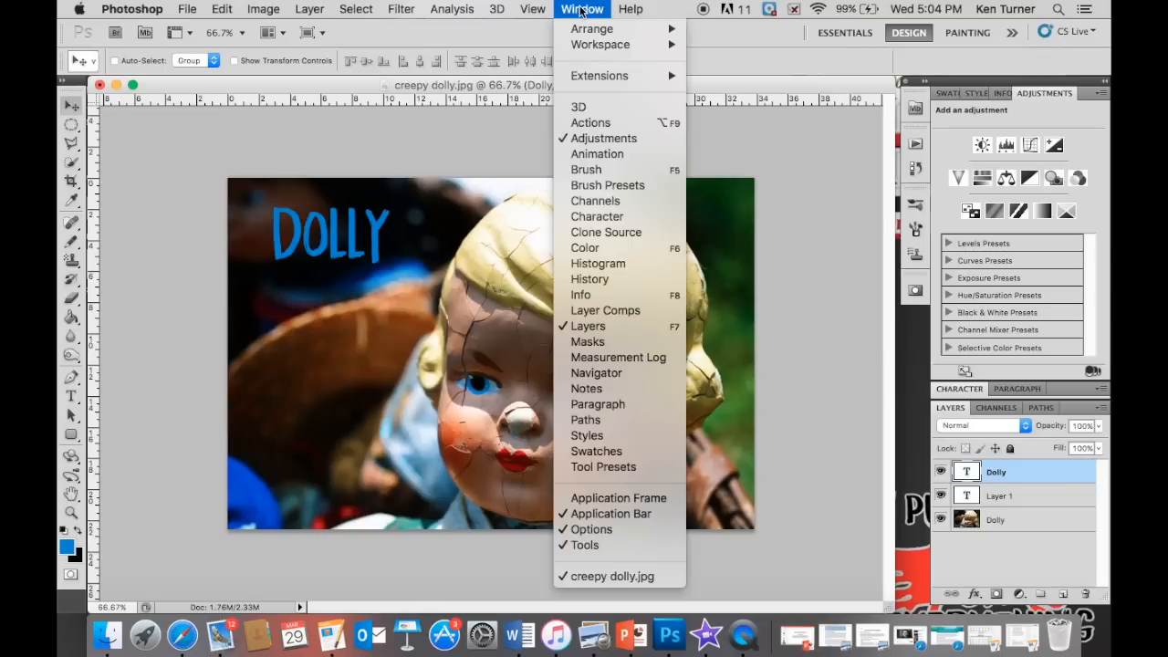
click(598, 219)
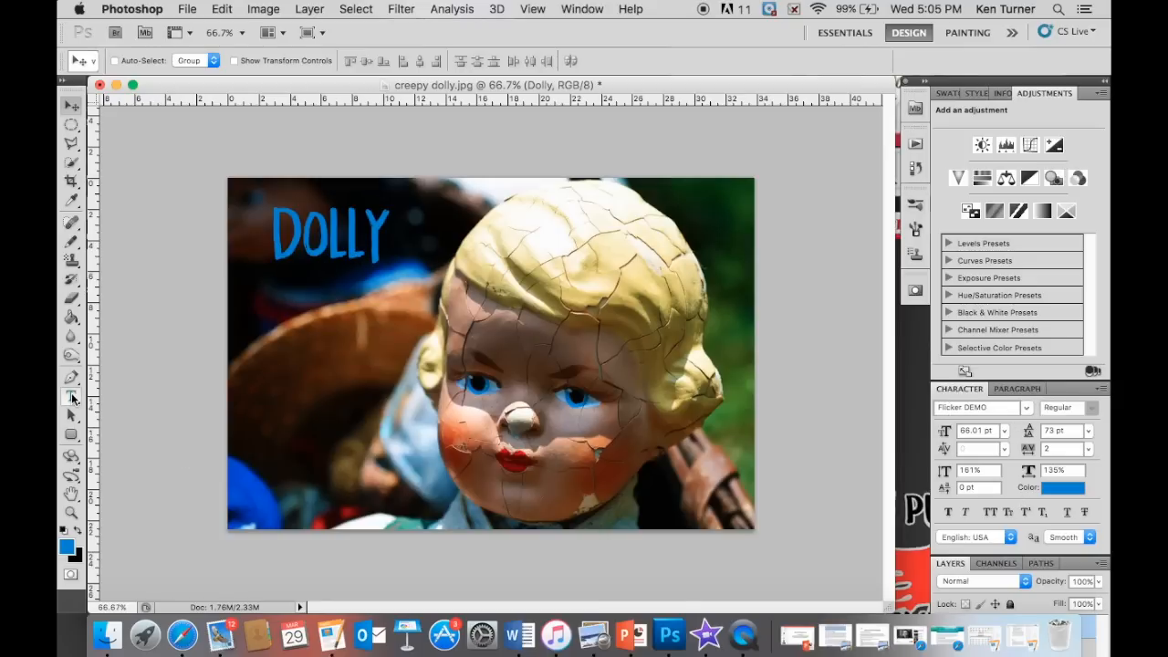
click(72, 399)
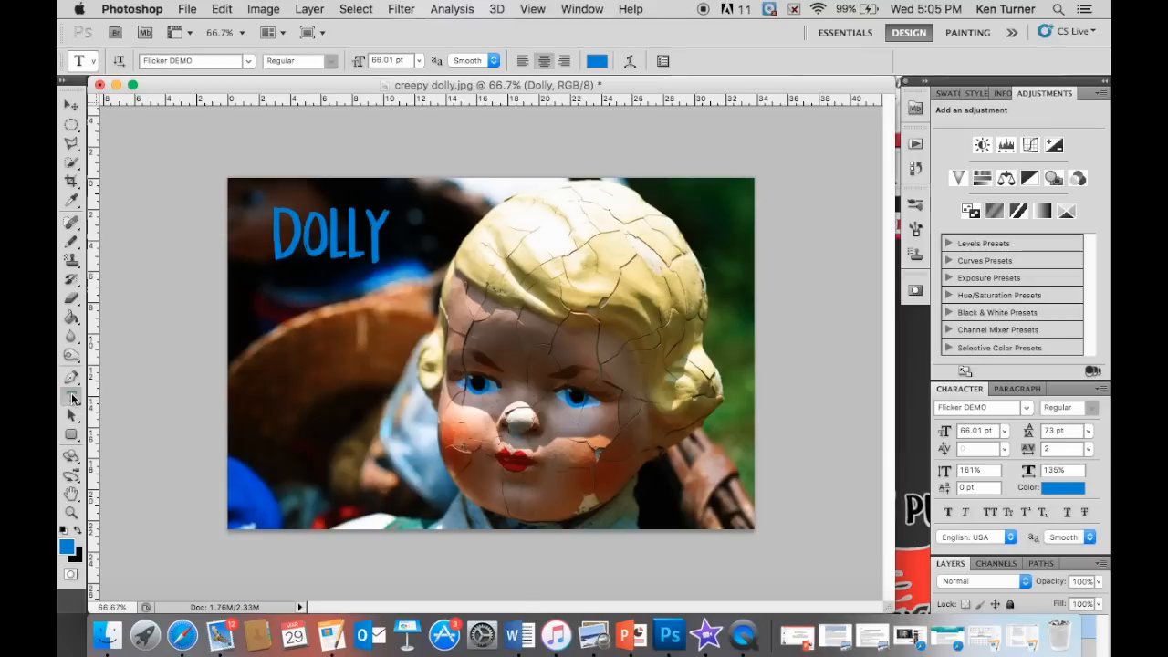
double_click(321, 236)
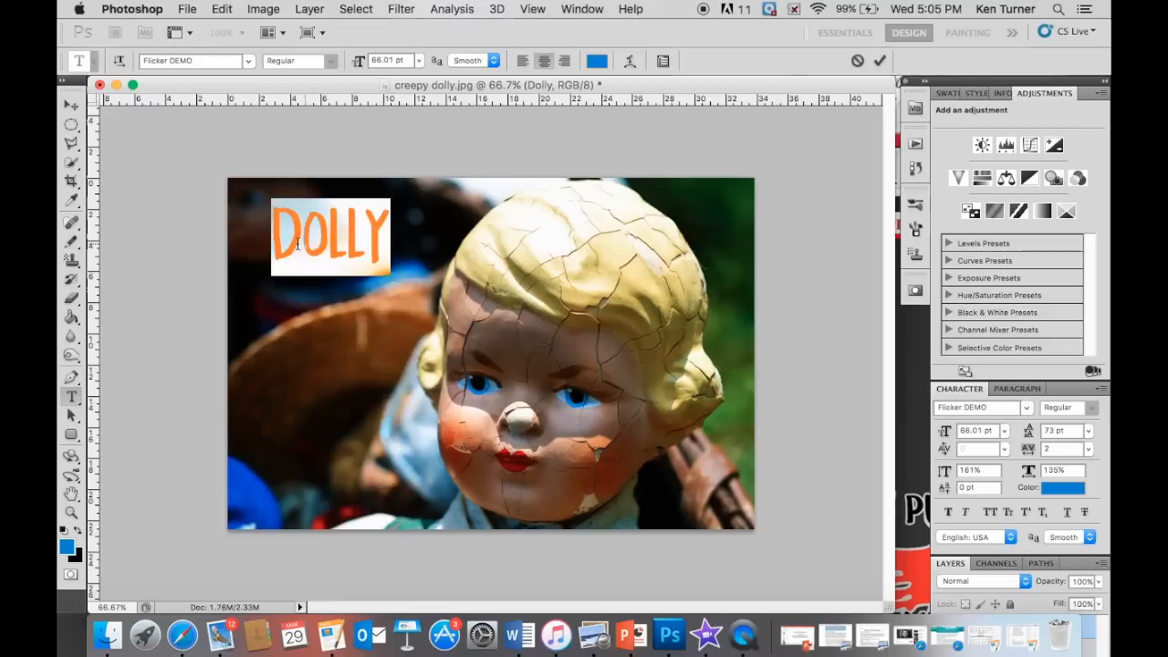
click(1026, 407)
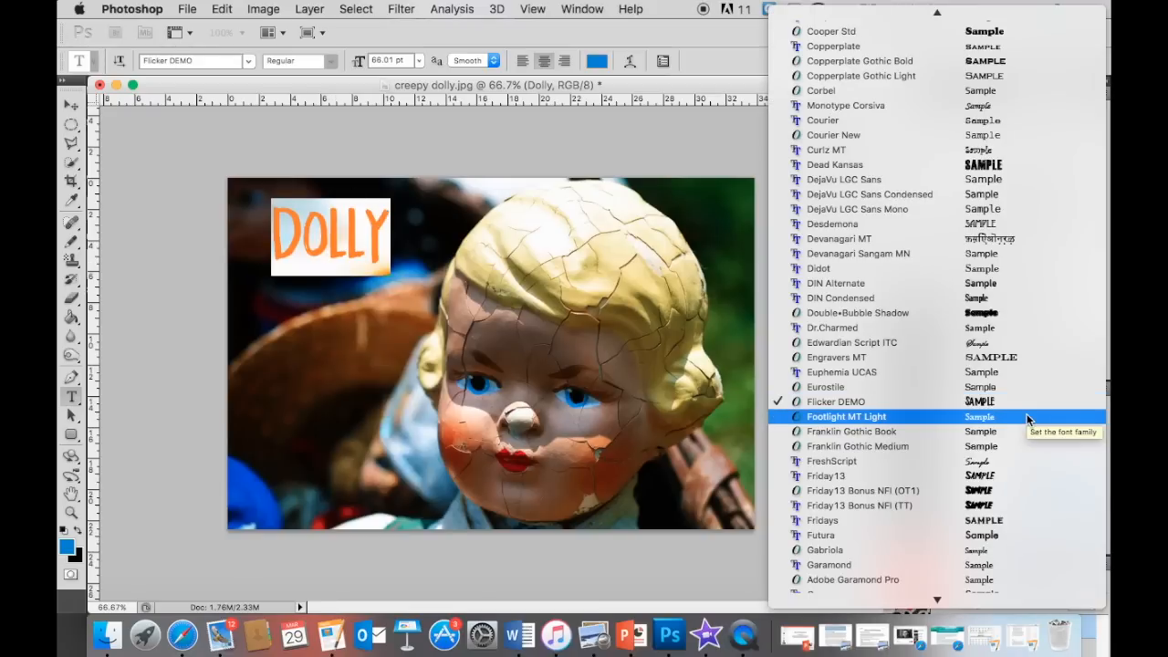
click(990, 520)
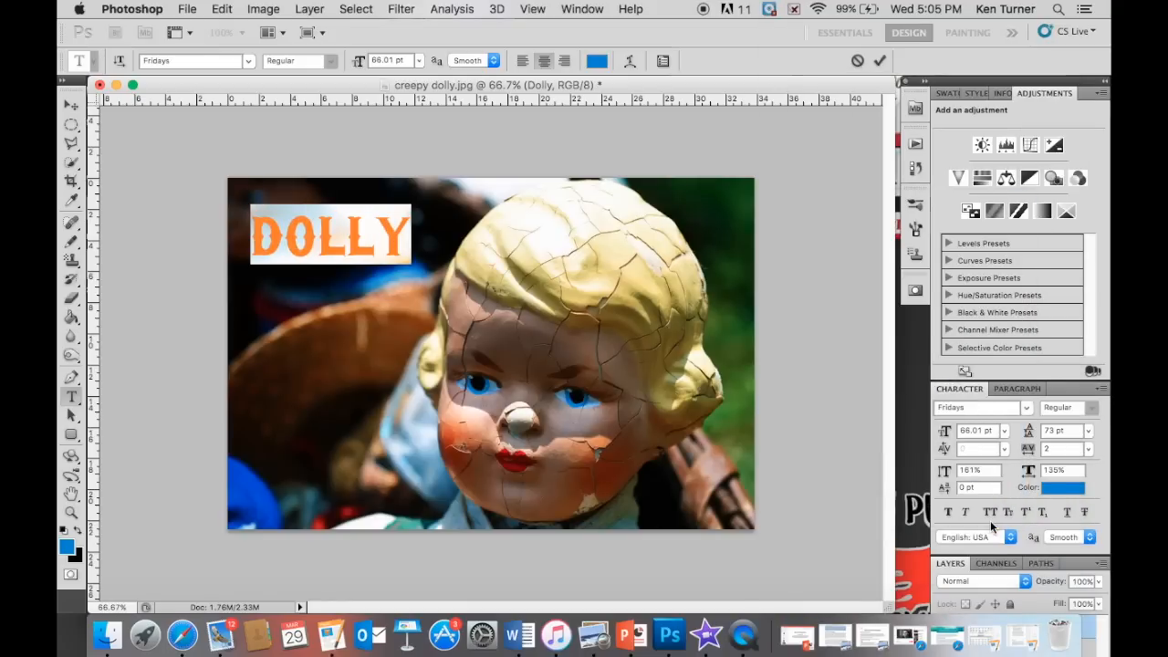
Recolor the DOLLY text red (db2113) and activate the Path Selection tool
click(365, 240)
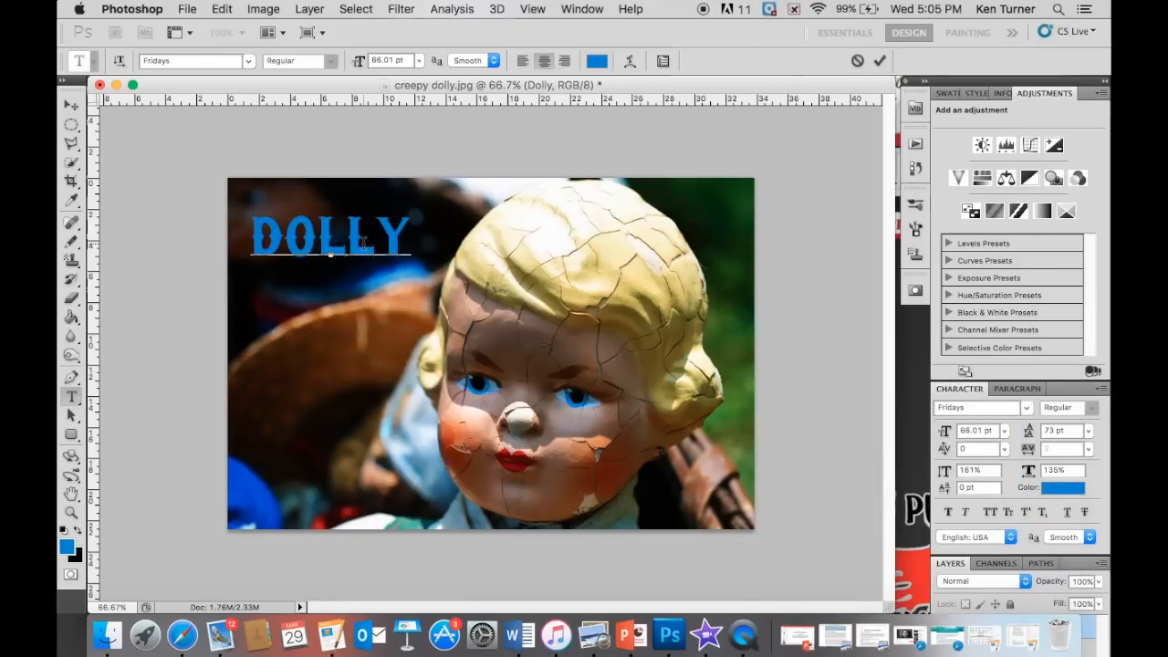
double_click(364, 242)
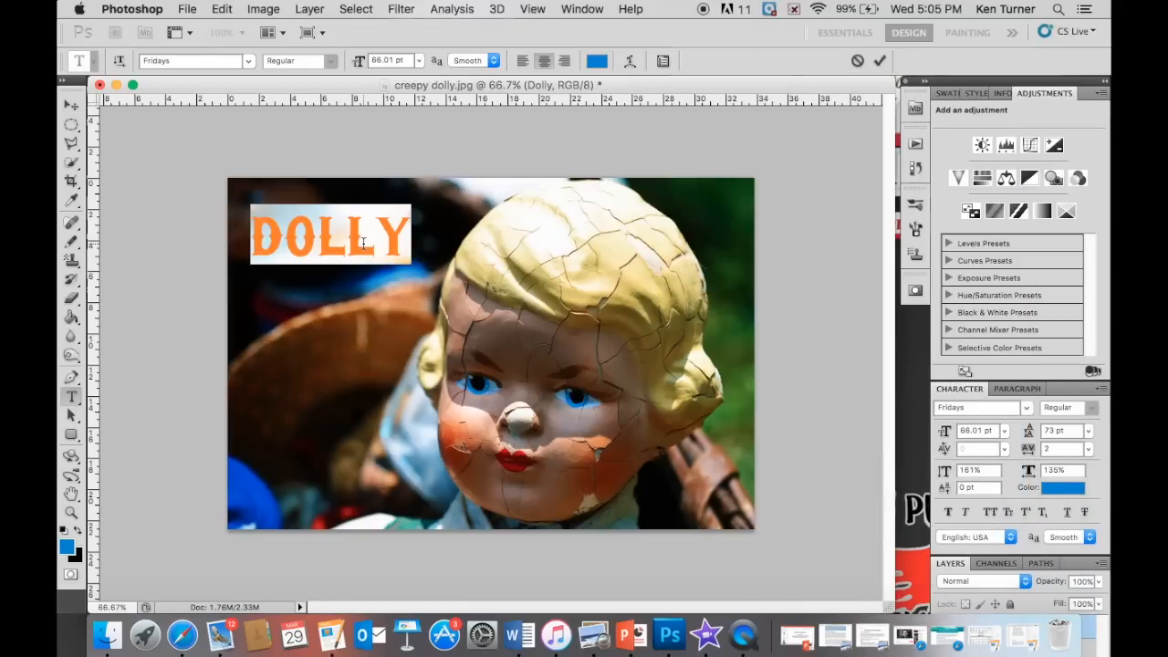
click(1056, 496)
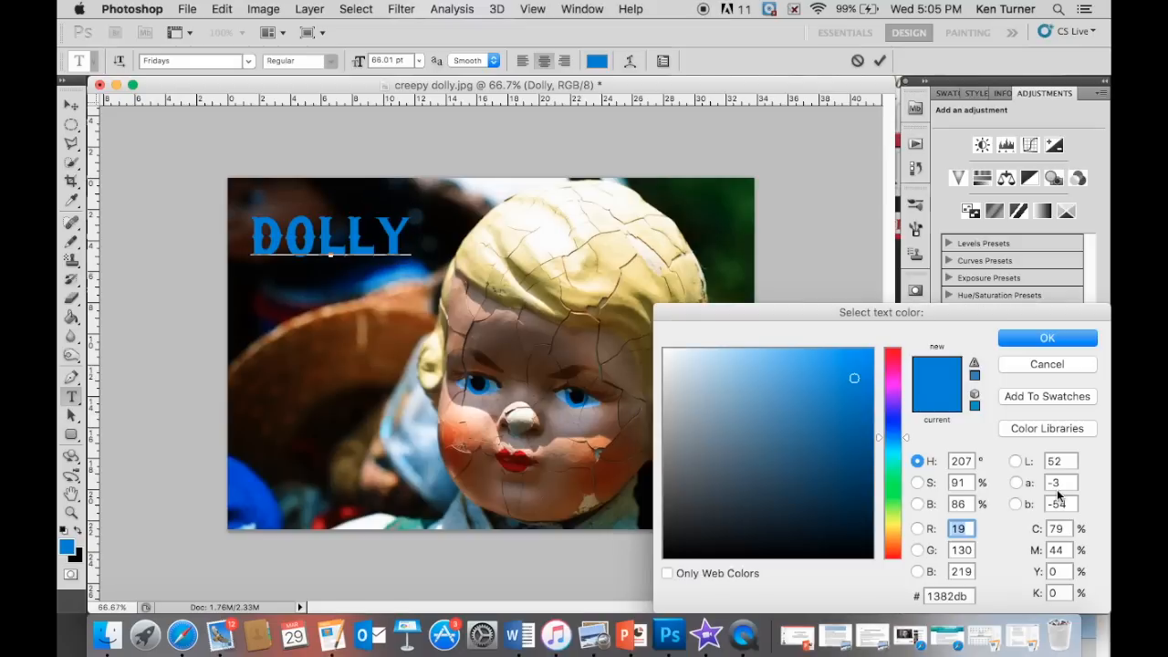
click(889, 554)
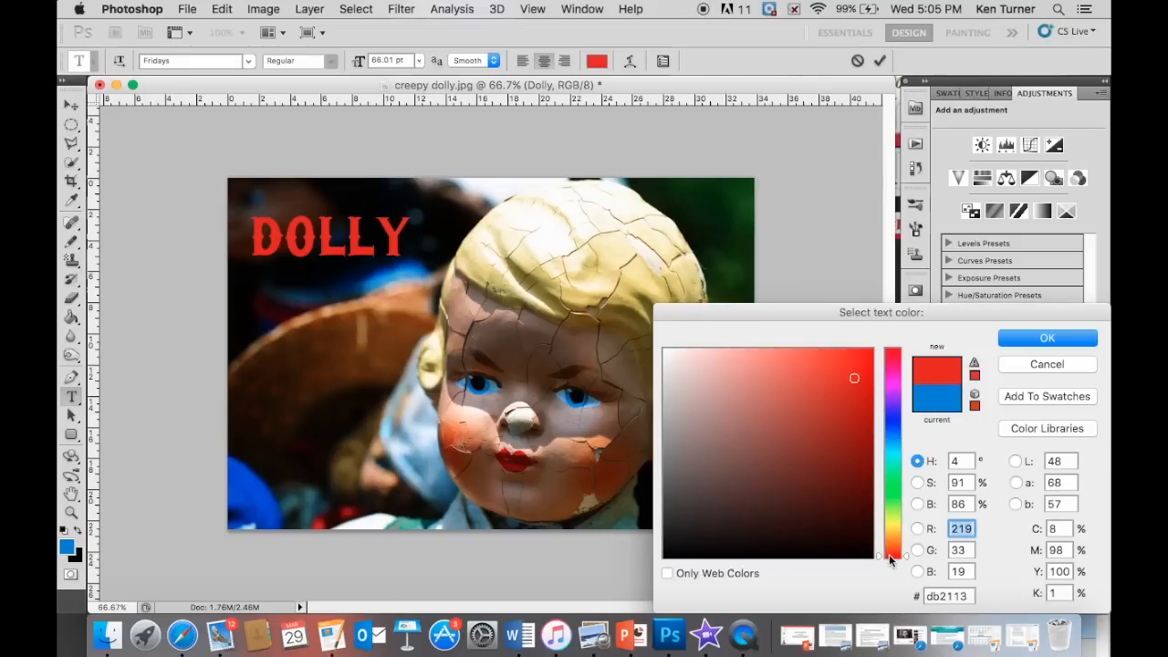
click(1026, 338)
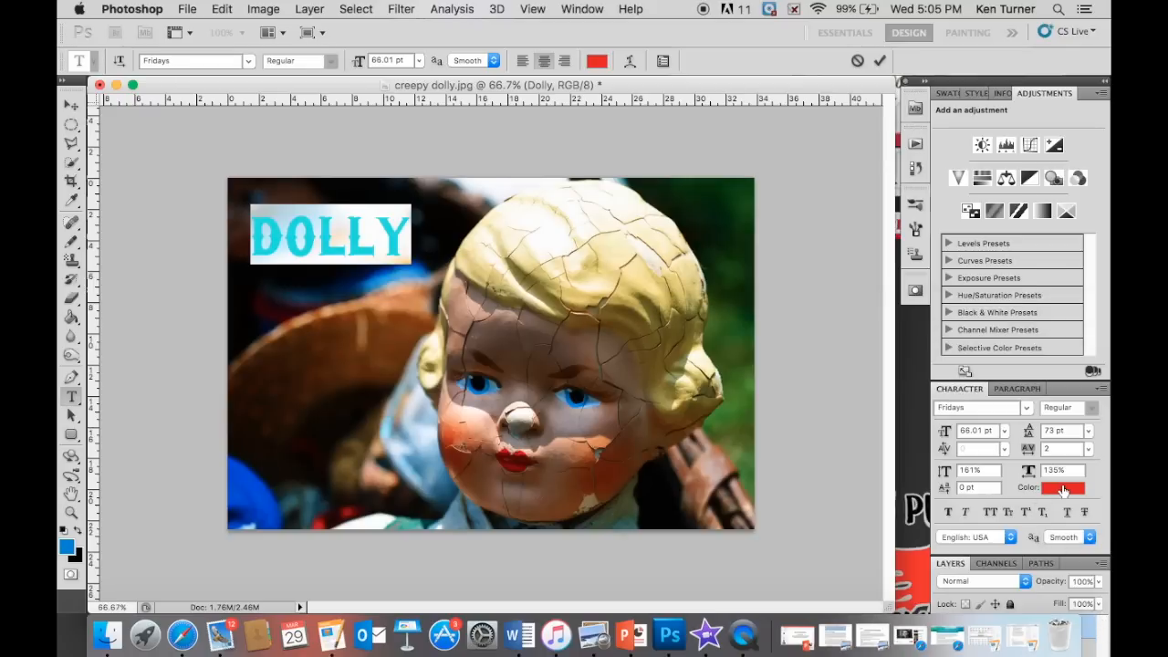
click(72, 416)
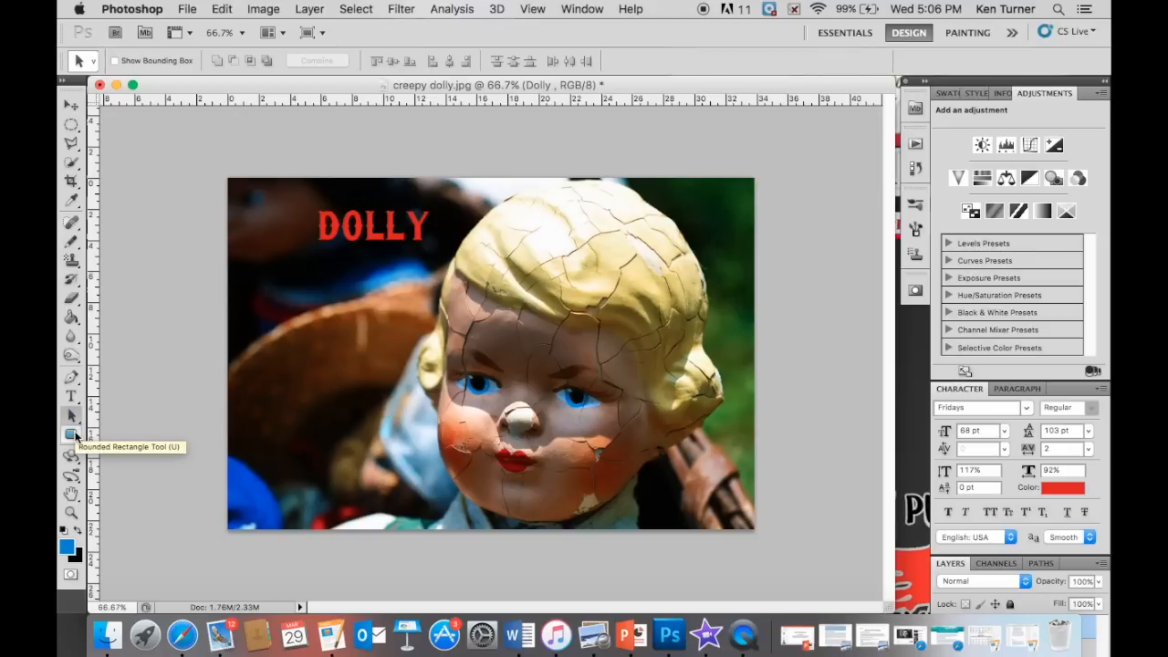
Draw a rectangular path with the Rectangle tool over the straw hat beside the doll's face
click(73, 434)
drag(77, 437, 145, 432)
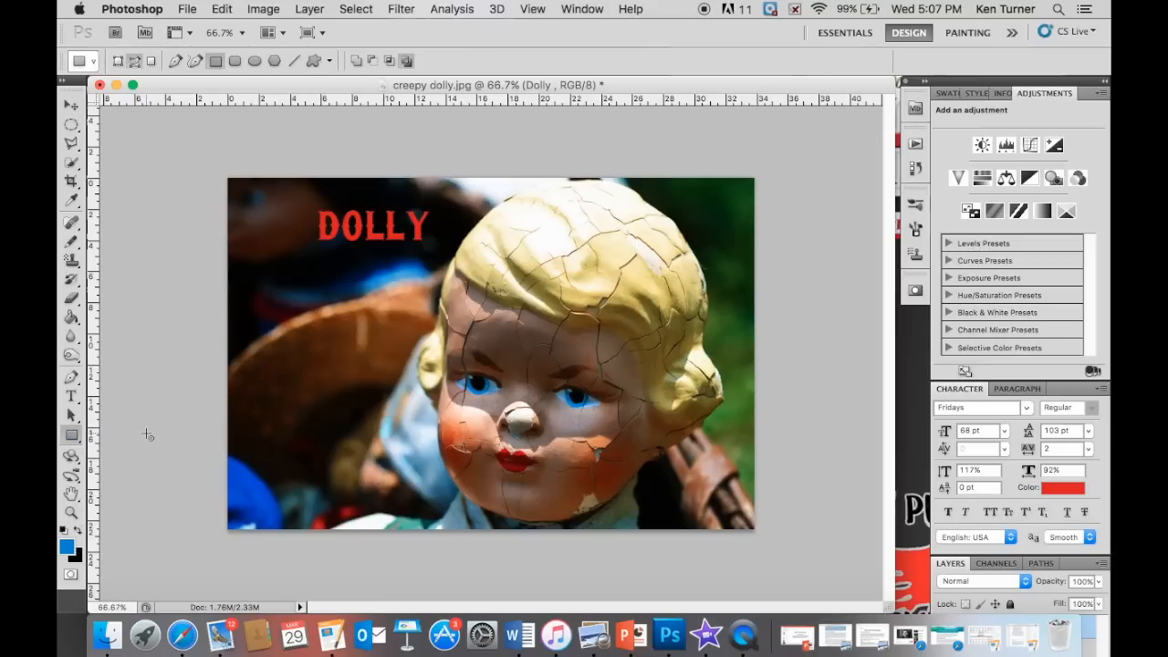
drag(272, 319, 419, 491)
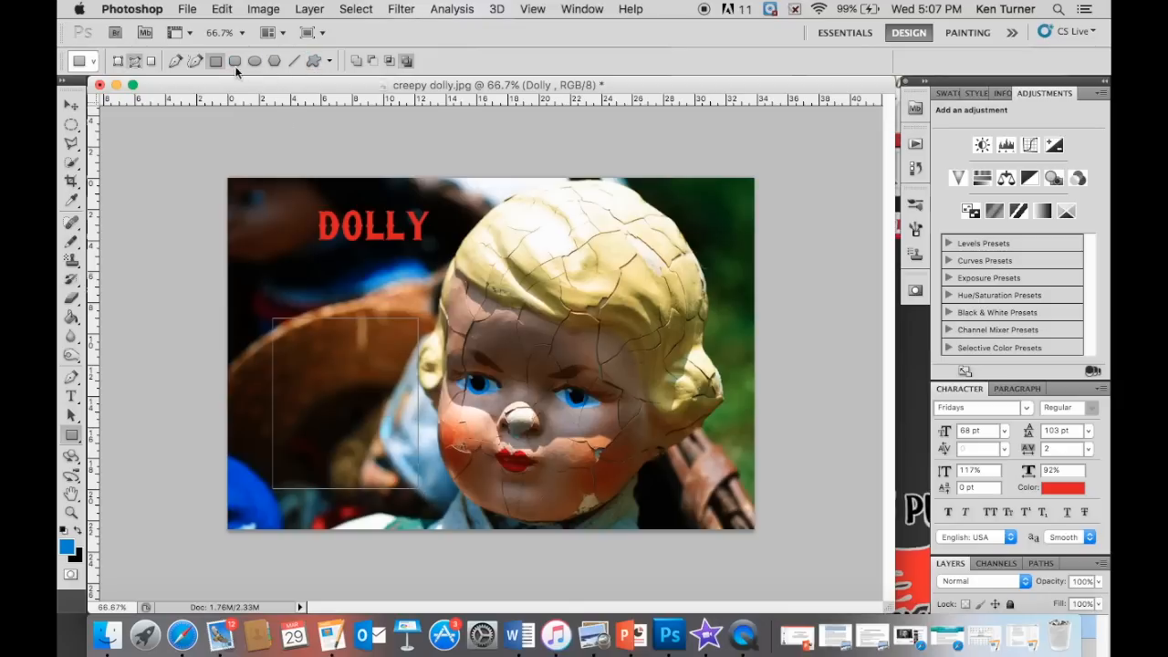
Draw a solid blue rectangle as a shape layer over the straw hat, and undo it
click(117, 60)
drag(293, 298, 396, 438)
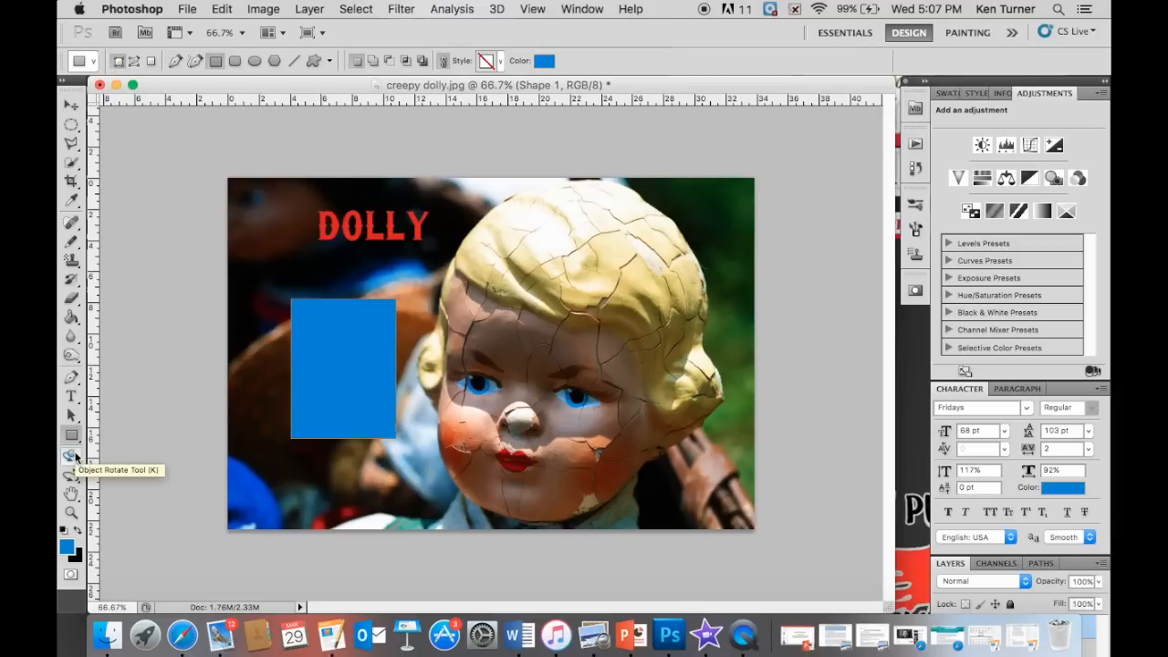
key(super+z)
Magnify the image beside the doll's face with the Zoom tool up to 3200% to examine the individual pixels
click(71, 513)
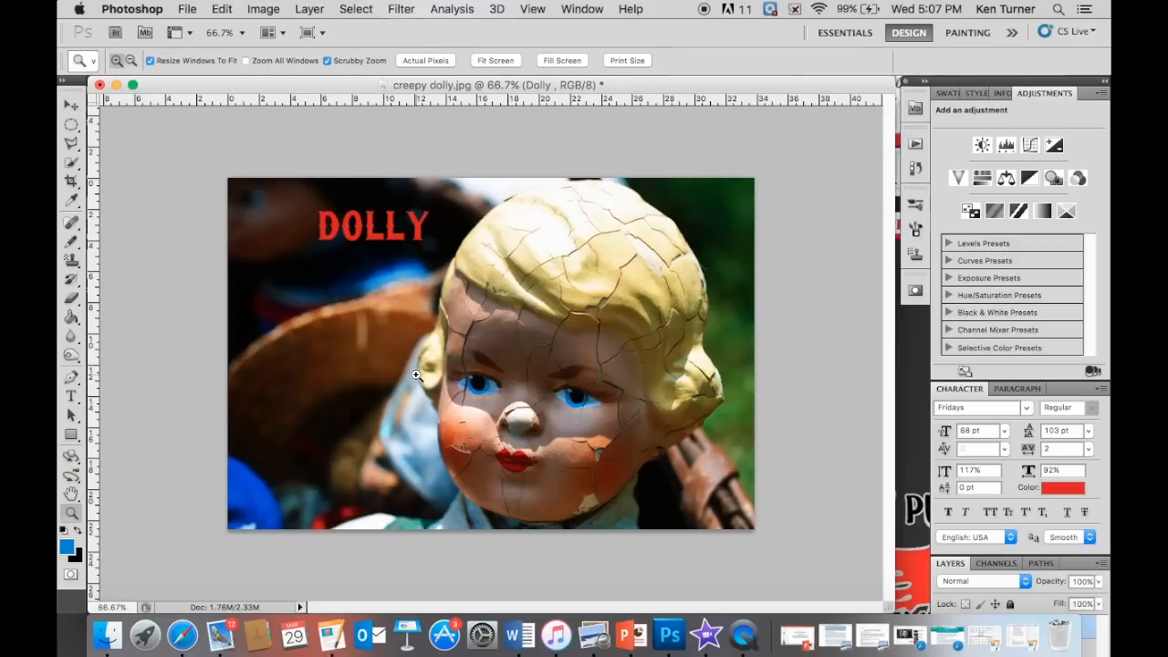
click(416, 375)
click(415, 376)
click(416, 376)
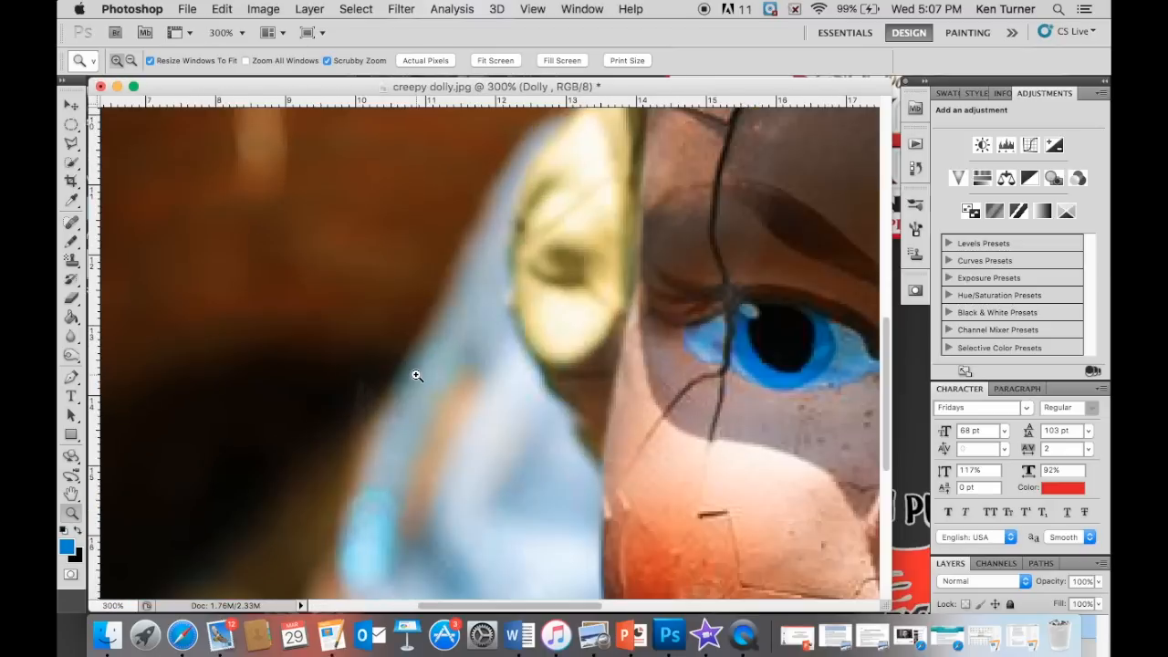
click(415, 375)
click(416, 375)
click(415, 376)
click(416, 376)
click(415, 375)
click(416, 376)
click(415, 375)
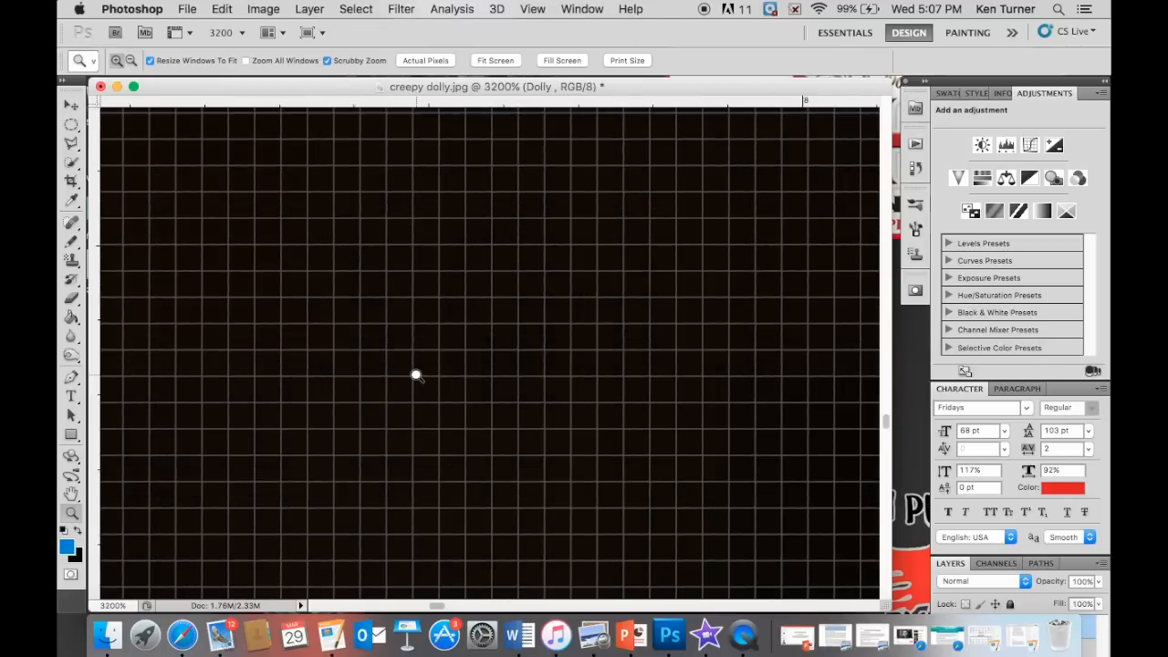
Zoom back out to 50% to view the whole doll image
alt+click(453, 455)
alt+click(453, 454)
alt+click(453, 455)
alt+click(453, 455)
alt+click(453, 454)
alt+click(452, 454)
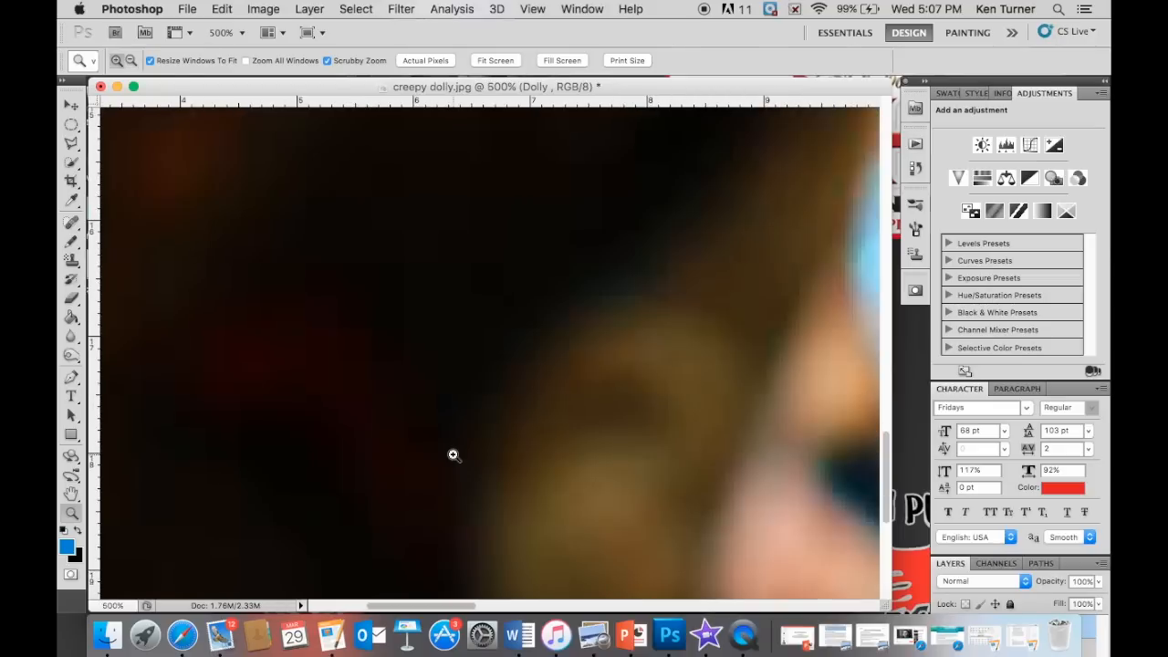
alt+click(453, 454)
alt+click(453, 454)
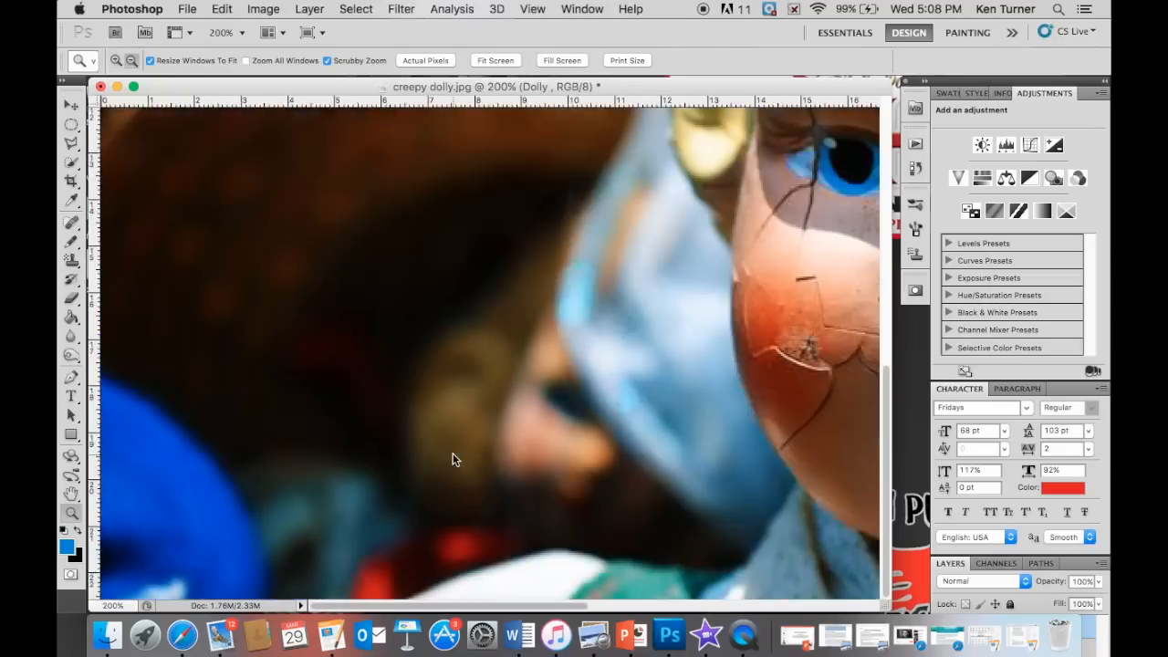
alt+click(453, 454)
alt+click(452, 454)
alt+click(453, 455)
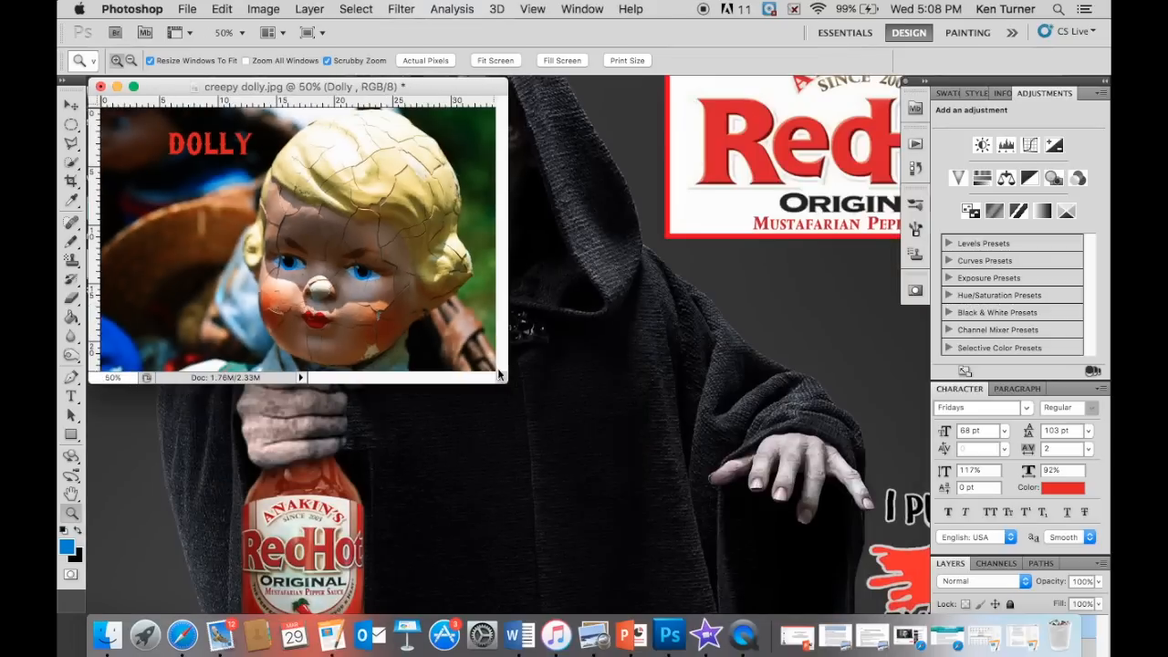
Enlarge the document window around the doll image and magnify the doll's face to 100%
drag(508, 383, 647, 491)
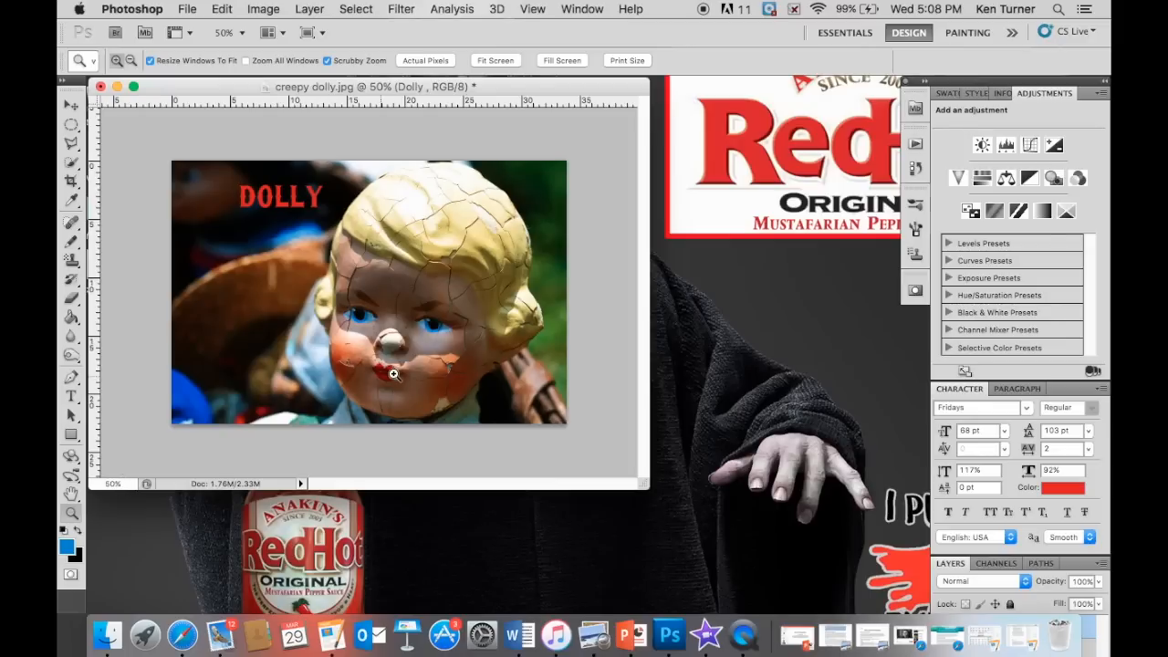
click(438, 362)
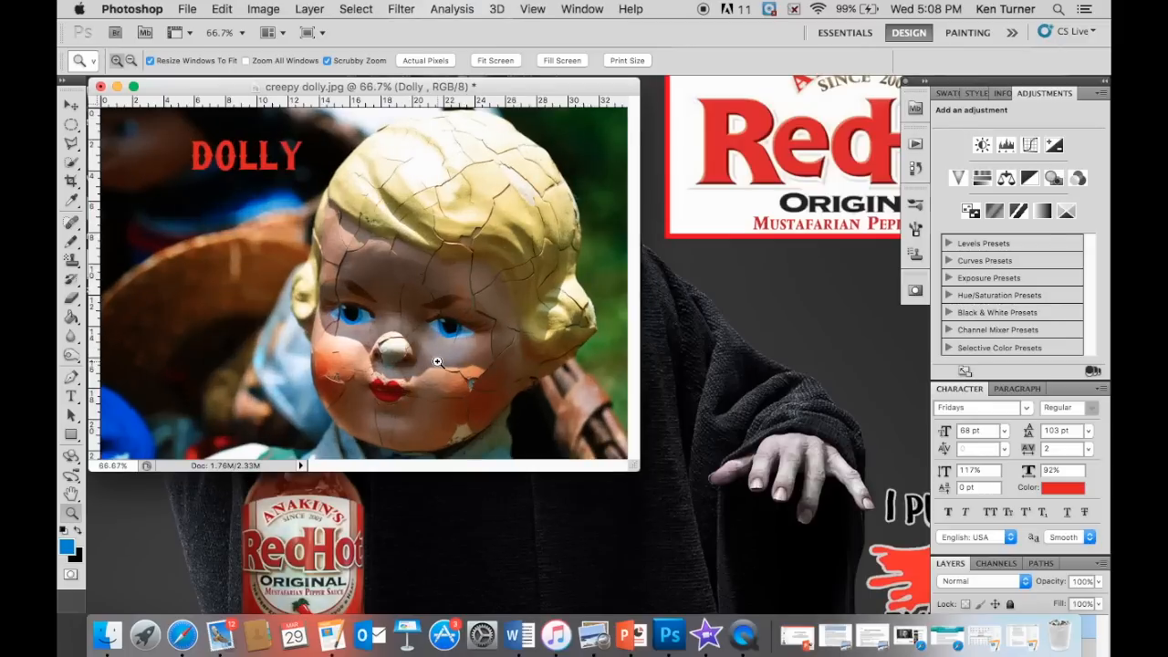
click(477, 361)
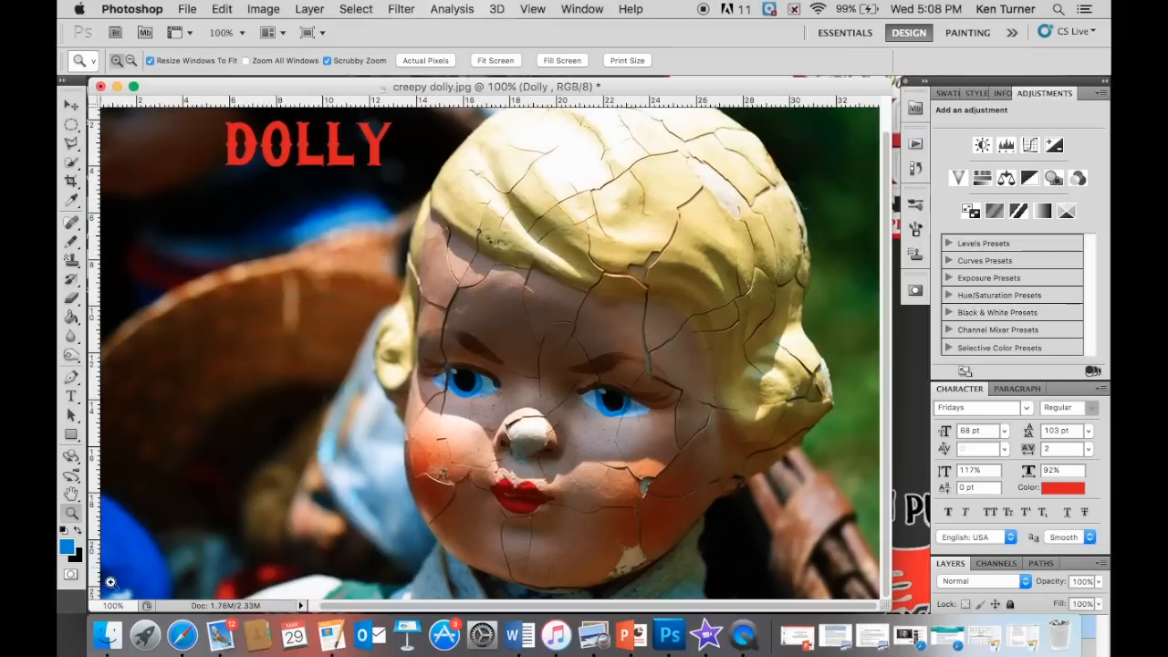